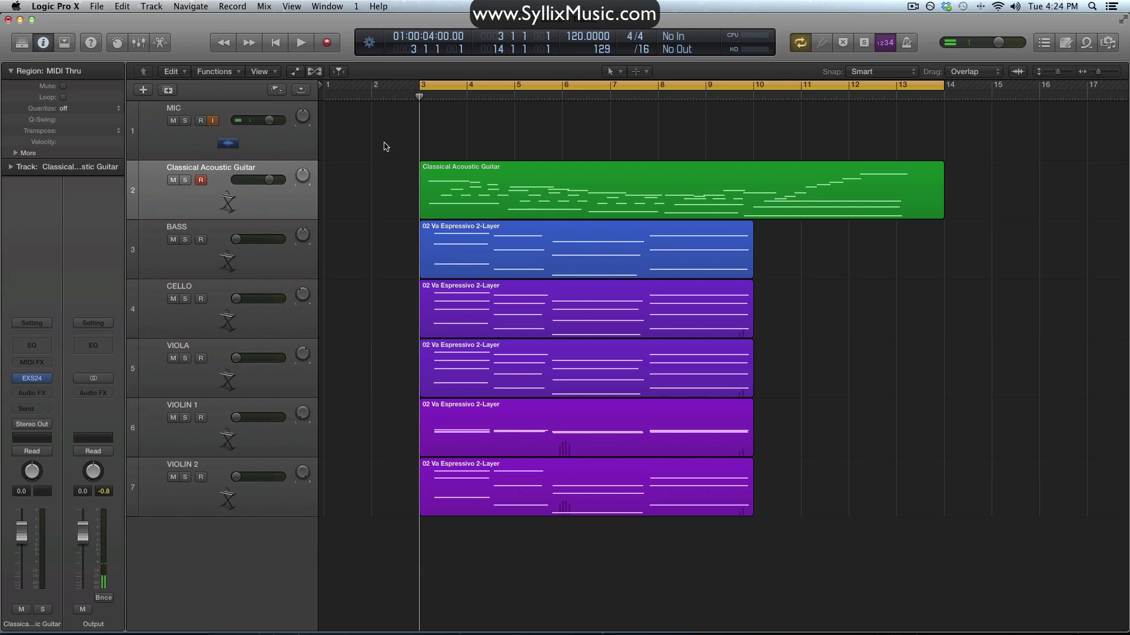
key("Right")
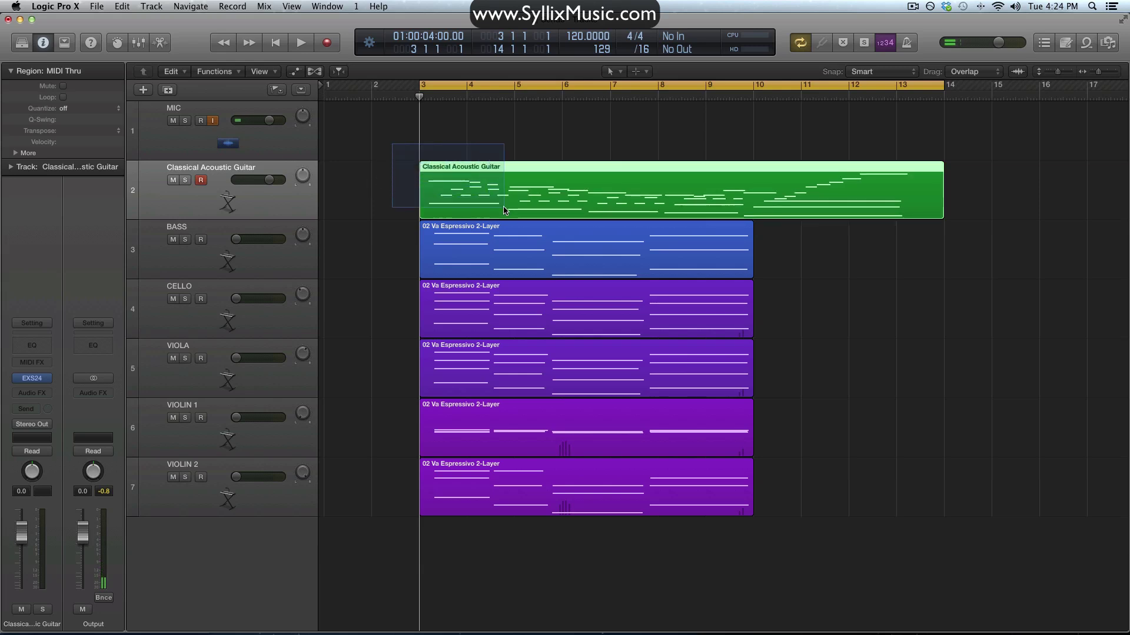
left_click_drag(387, 144, 913, 580)
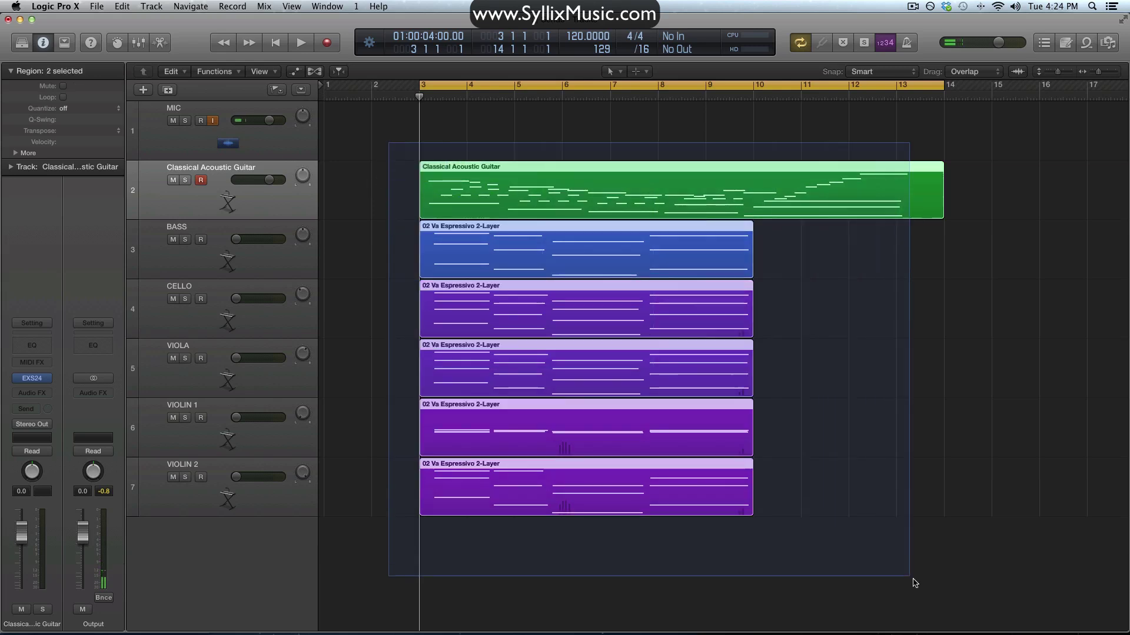
left_click(814, 337)
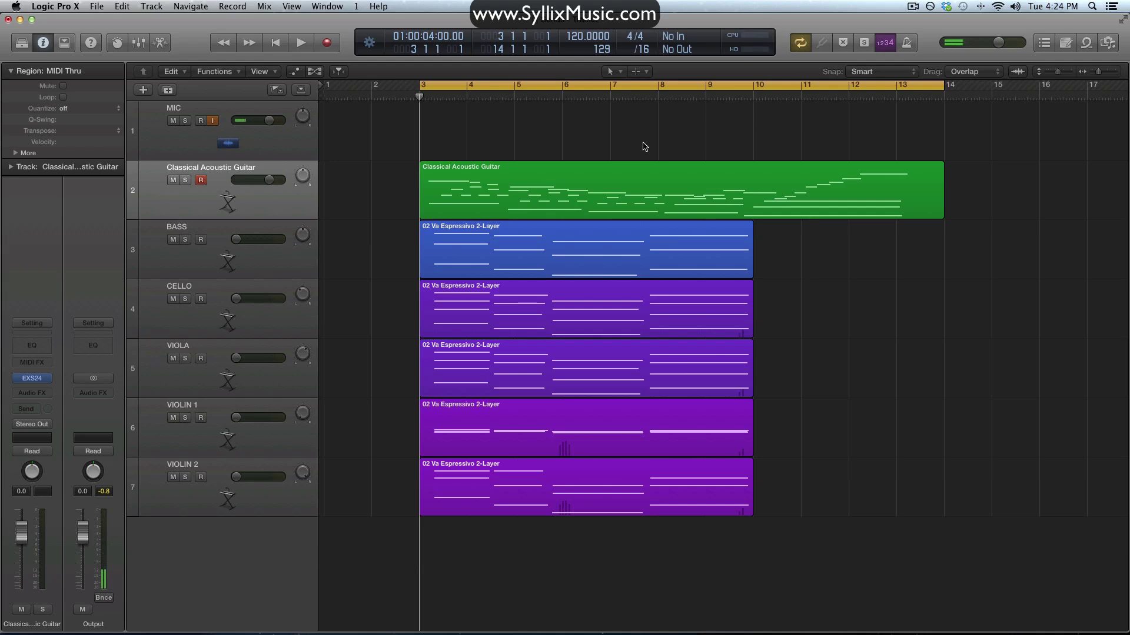
left_click(300, 258)
left_click(285, 376)
left_click(288, 311)
left_click(344, 314)
left_click(352, 185)
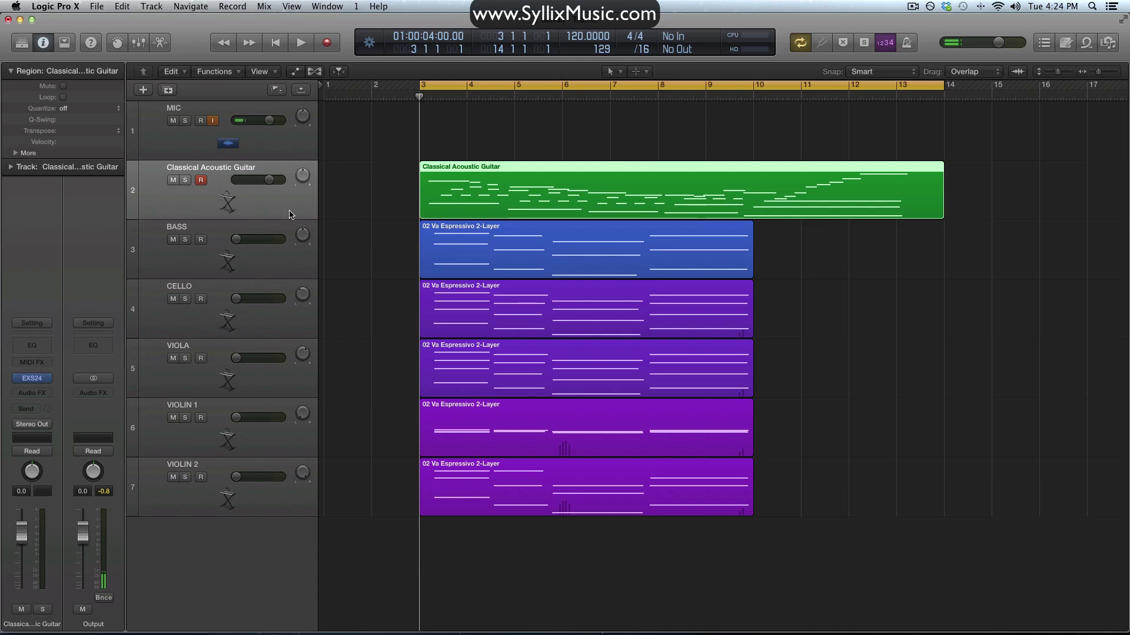
Insert the stereo ValhallaRoom reverb as an audio effect on the Classical Acoustic Guitar channel
left_click(46, 394)
left_click(402, 140)
left_click_drag(396, 137, 591, 194)
left_click(41, 396)
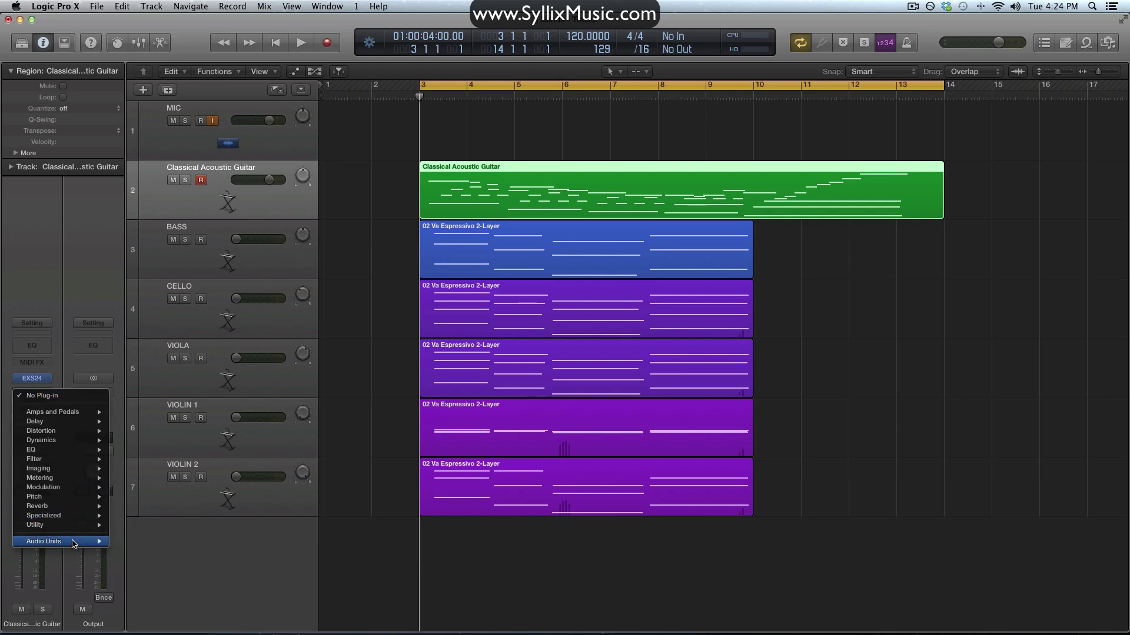
mouse_move(71, 541)
mouse_move(171, 615)
mouse_move(229, 615)
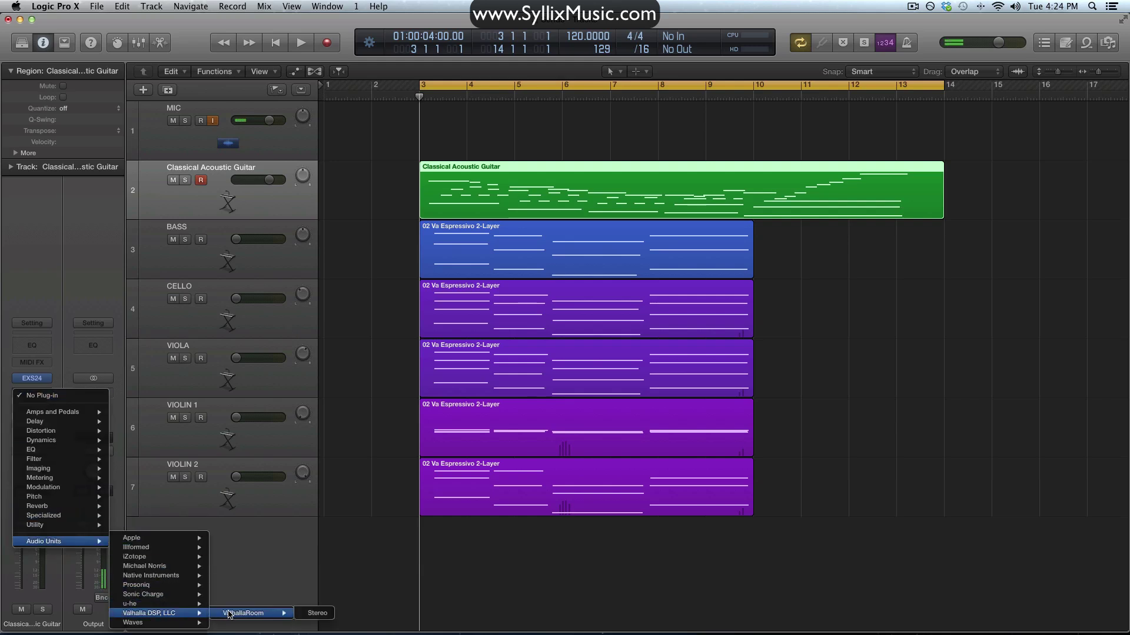
left_click(317, 613)
left_click_drag(333, 51, 755, 199)
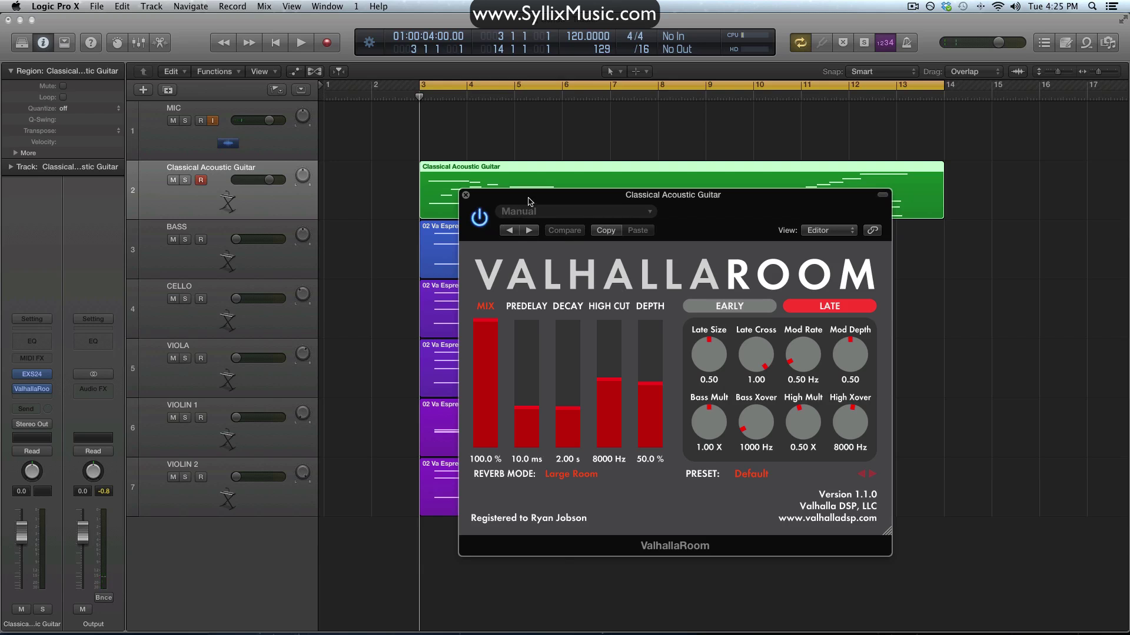
left_click_drag(527, 199, 536, 200)
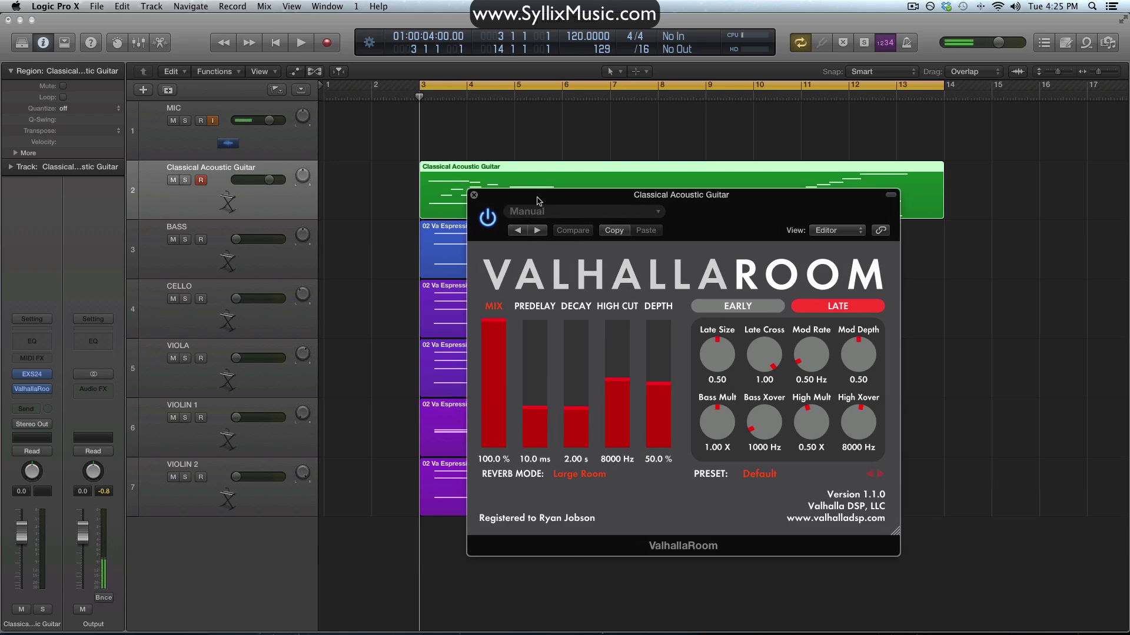
Try lowering the ValhallaRoom mix to 71.9 %, and return it to 100 %
mouse_move(501, 341)
left_mouse_down()
mouse_move(503, 395)
mouse_move(504, 358)
left_mouse_up()
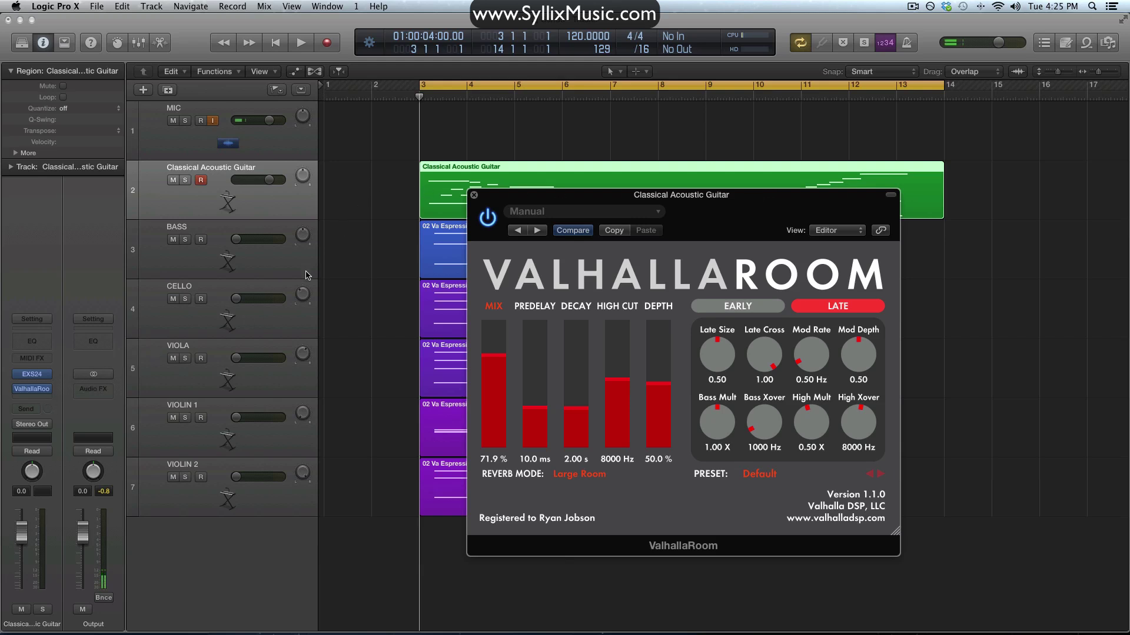
left_click_drag(505, 356, 509, 318)
left_click_drag(553, 206, 616, 190)
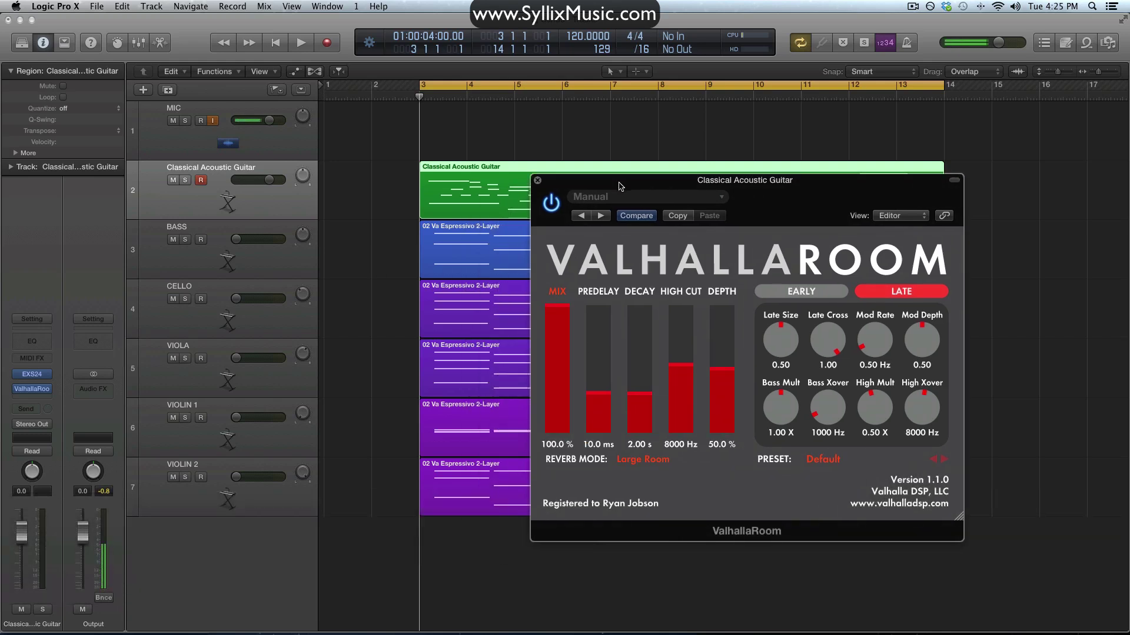
left_click_drag(561, 314, 562, 304)
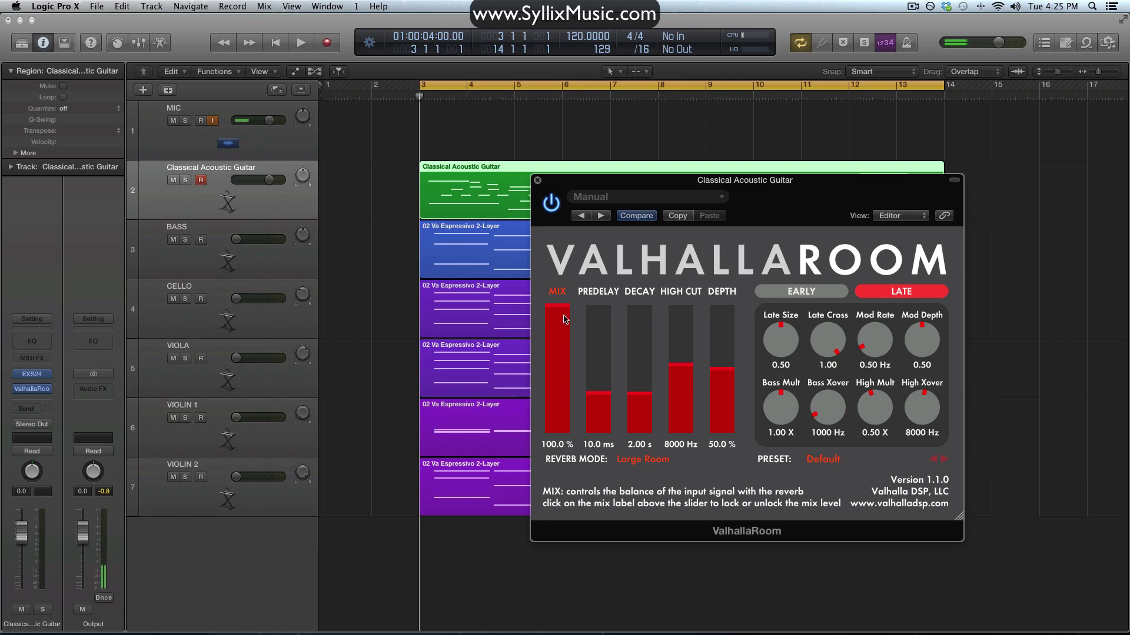
Set the ValhallaRoom mix to 0 % and play the guitar to hear the dry signal
left_click_drag(563, 310, 562, 436)
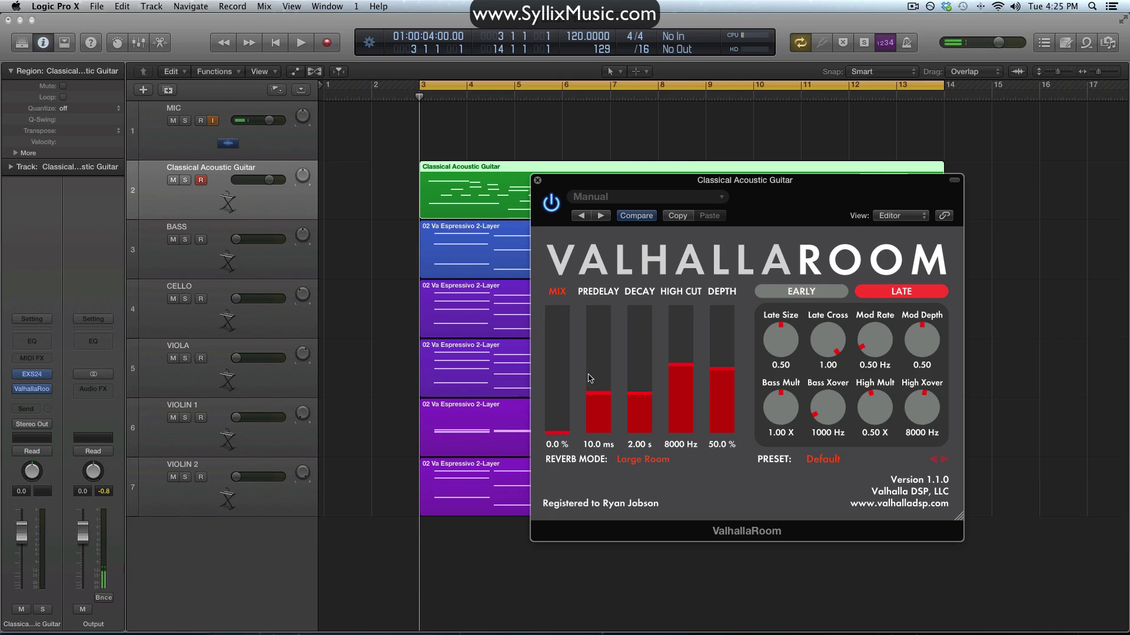
left_click_drag(646, 184, 590, 269)
left_click_drag(774, 271, 757, 248)
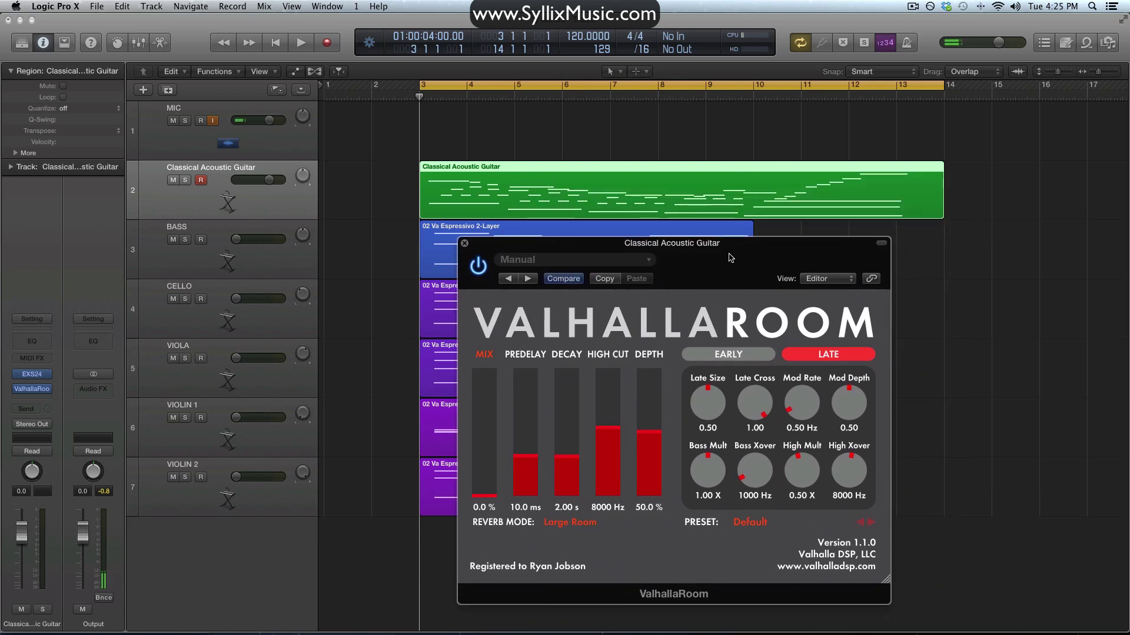
left_click(951, 265)
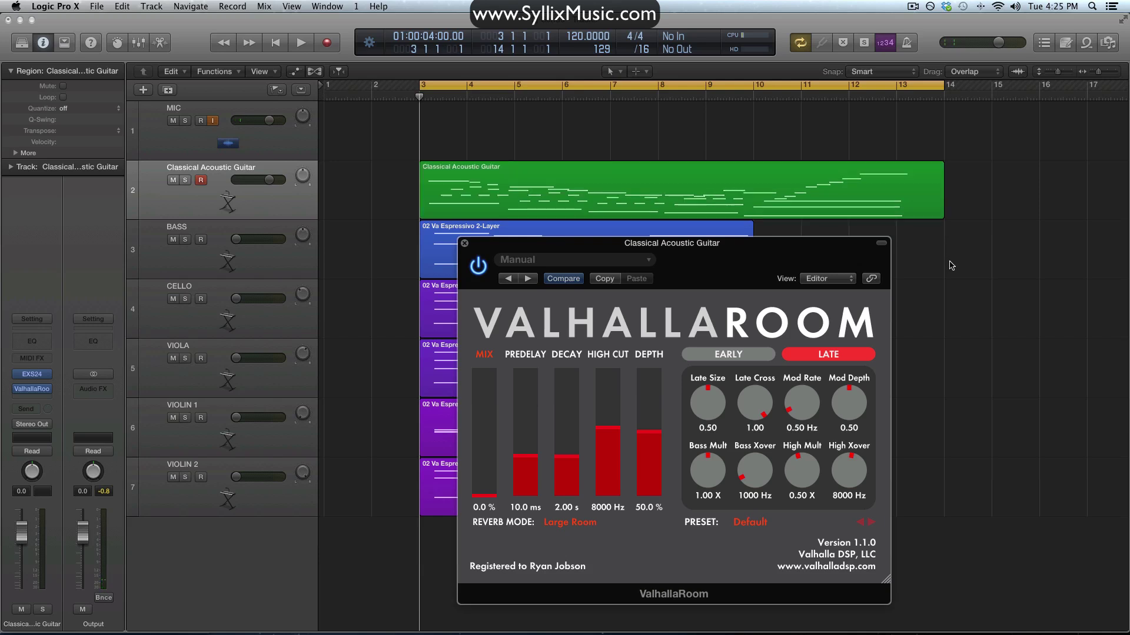
key("space")
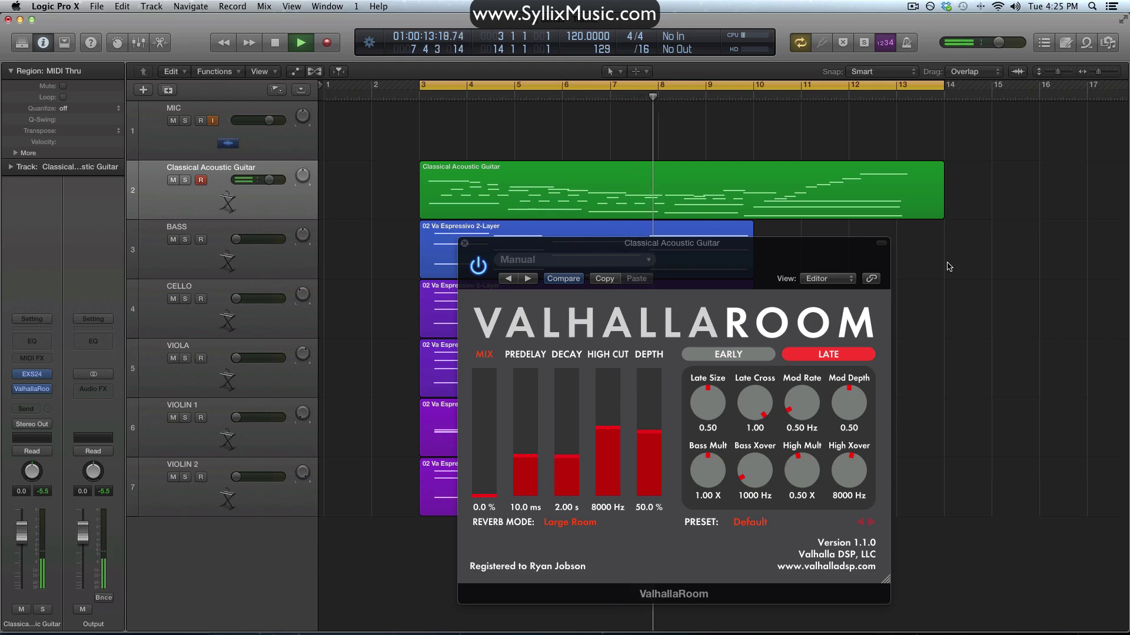
key("space")
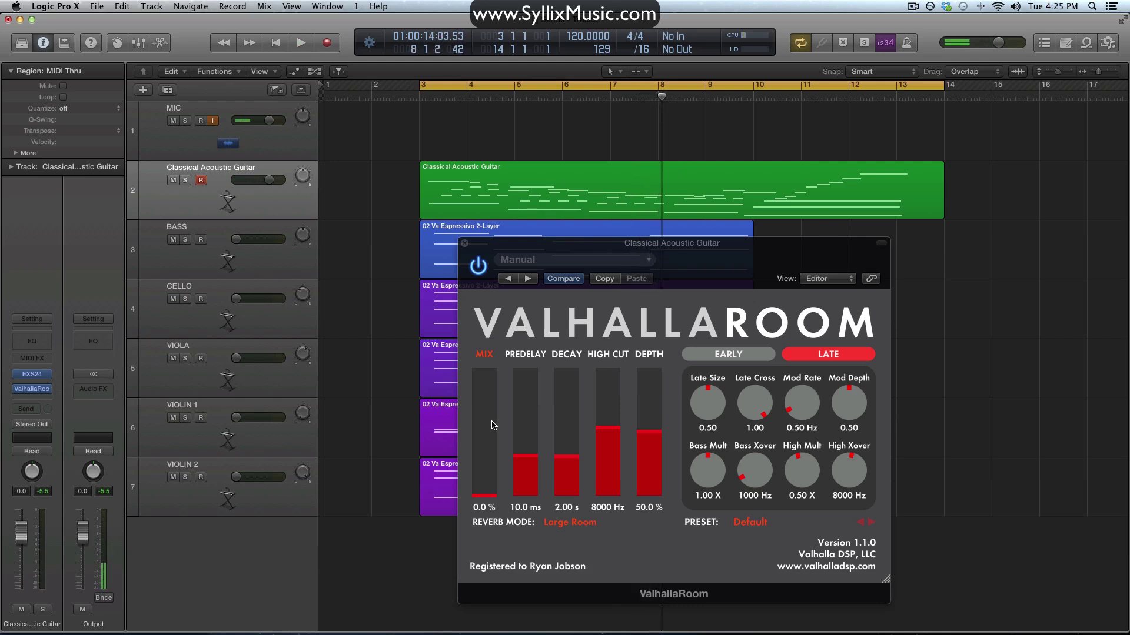
Raise the ValhallaRoom mix to 100 % and play the guitar to hear only the reverb
left_click(487, 495)
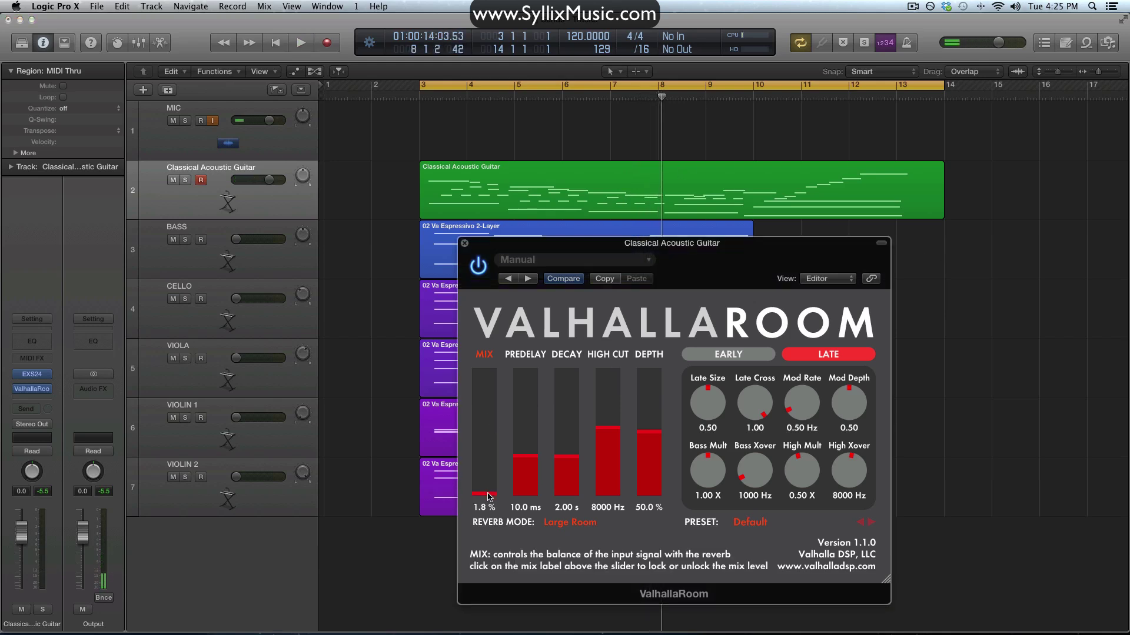
left_click_drag(487, 496, 502, 271)
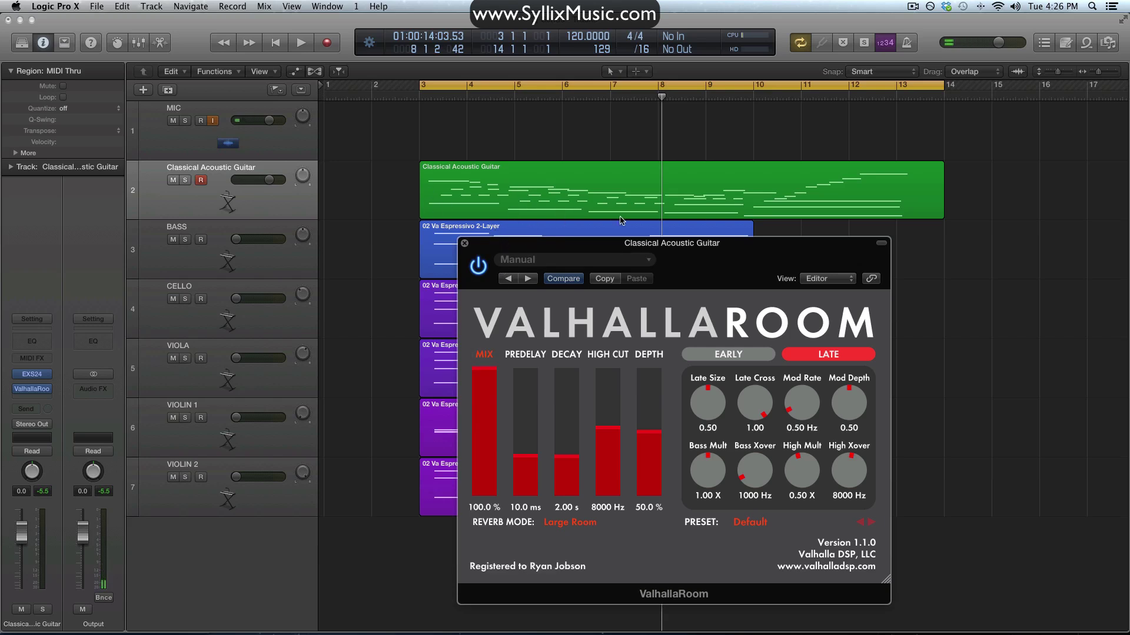
key("space")
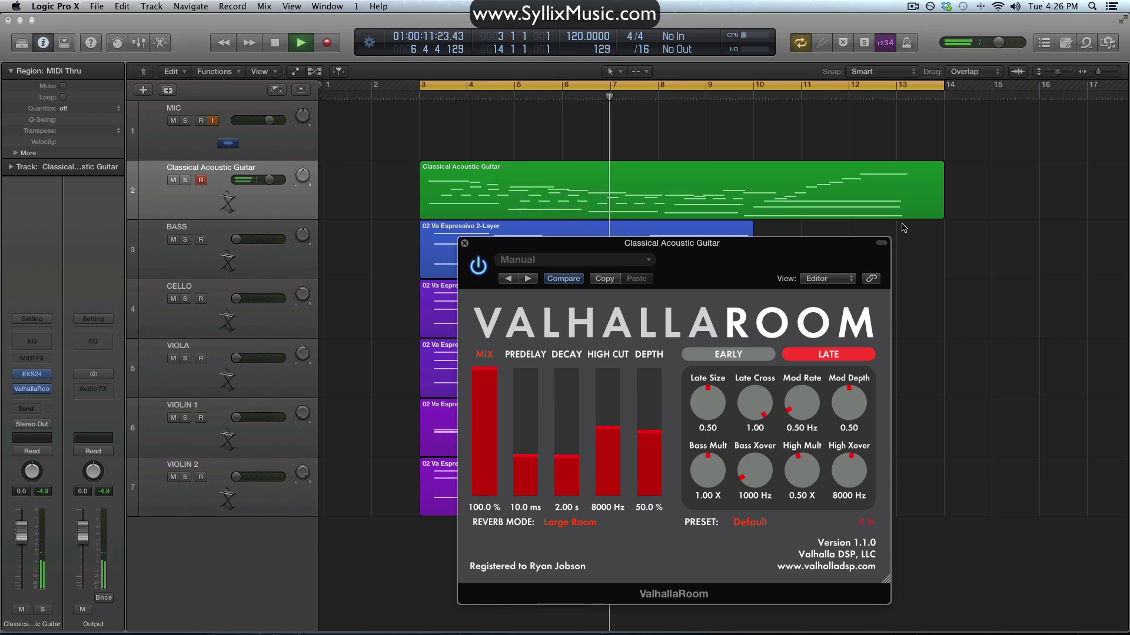
key("space")
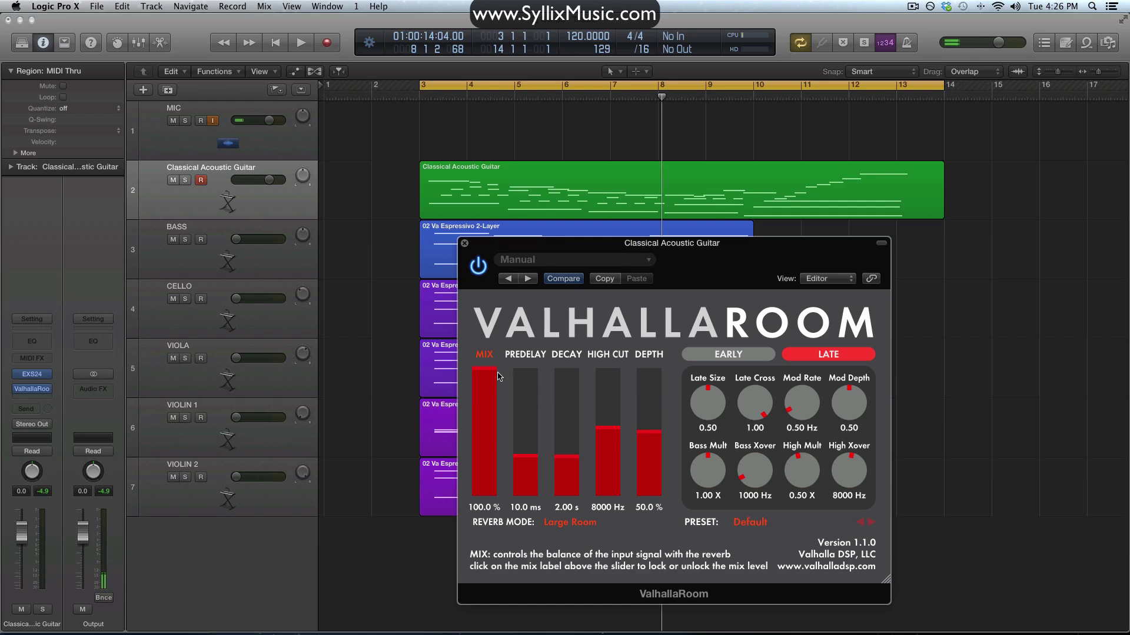
Set the ValhallaRoom mix to 40.1 % and play the guitar, bypassing and re-enabling the reverb to compare
left_click_drag(498, 377, 493, 449)
left_click_drag(493, 448, 493, 447)
key("space")
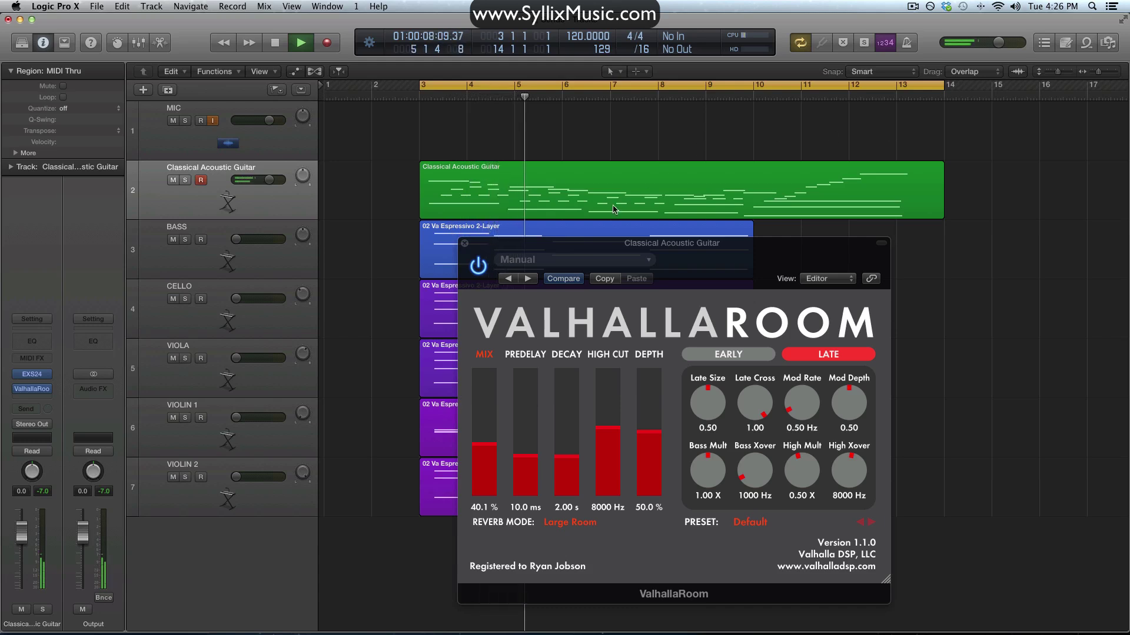
left_click(481, 266)
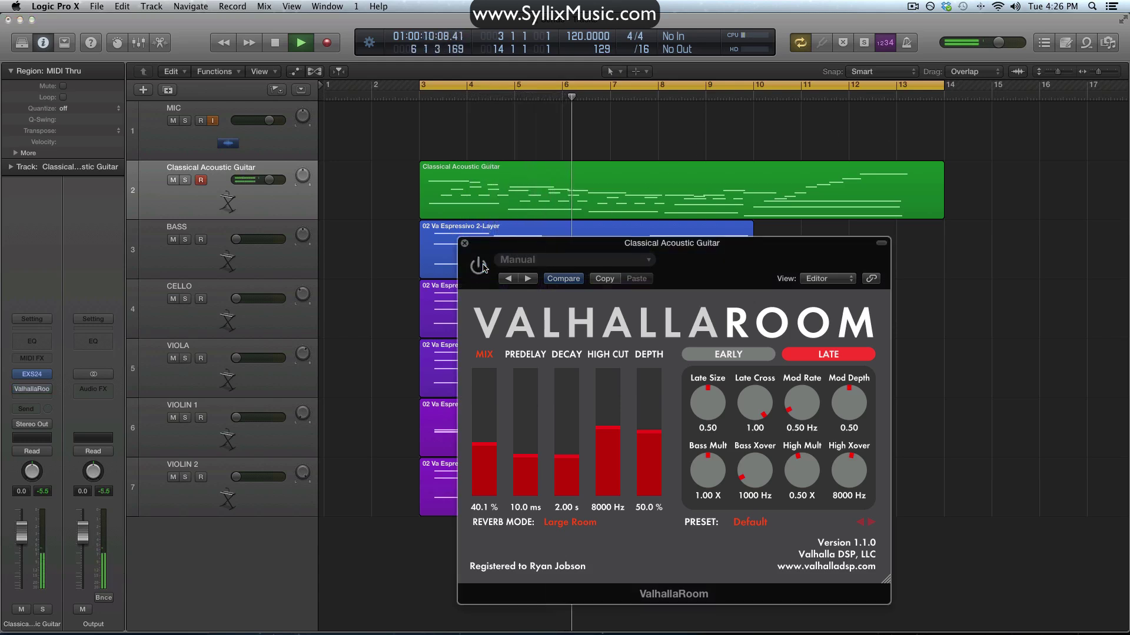
left_click(481, 267)
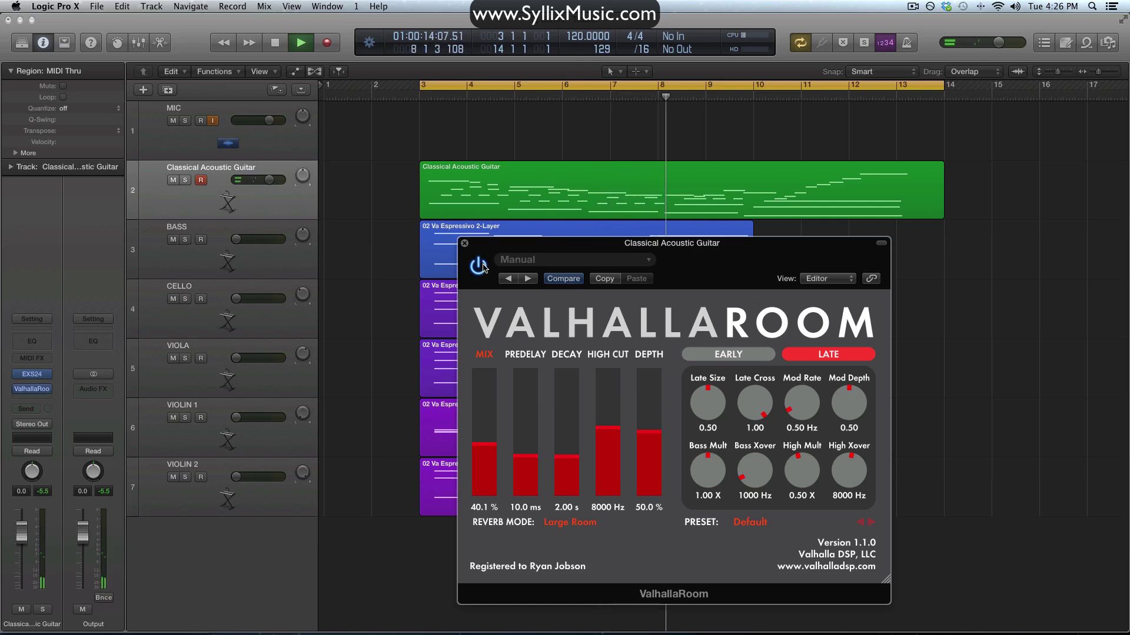
key("space")
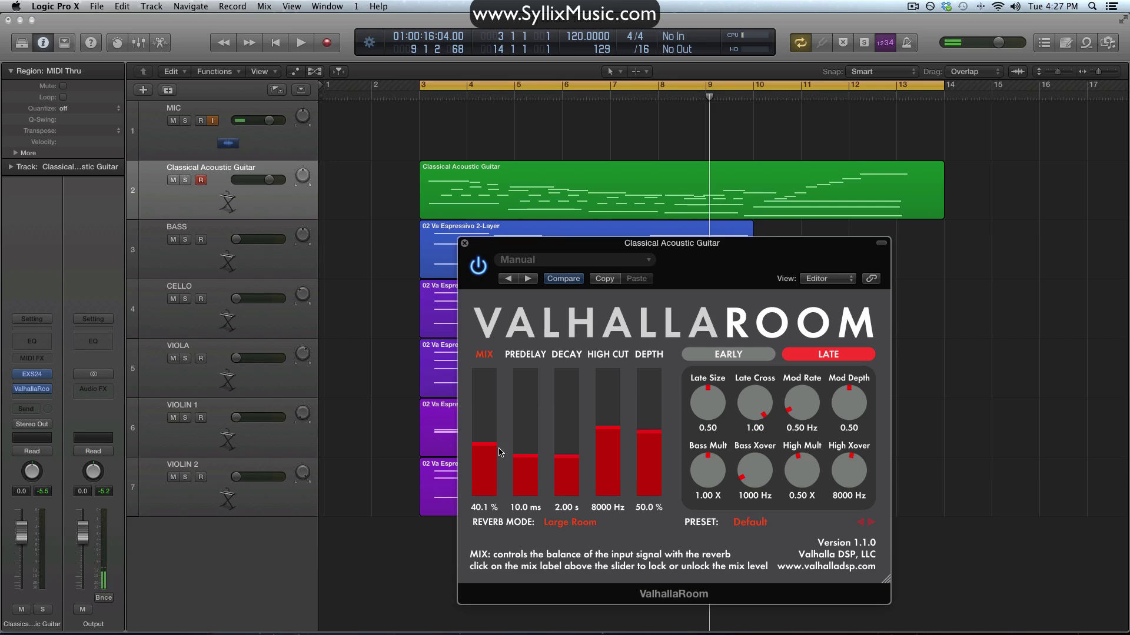
Add a Bus 1 send to the Classical Acoustic Guitar channel and move its ValhallaRoom insert to Aux 1
left_click(464, 243)
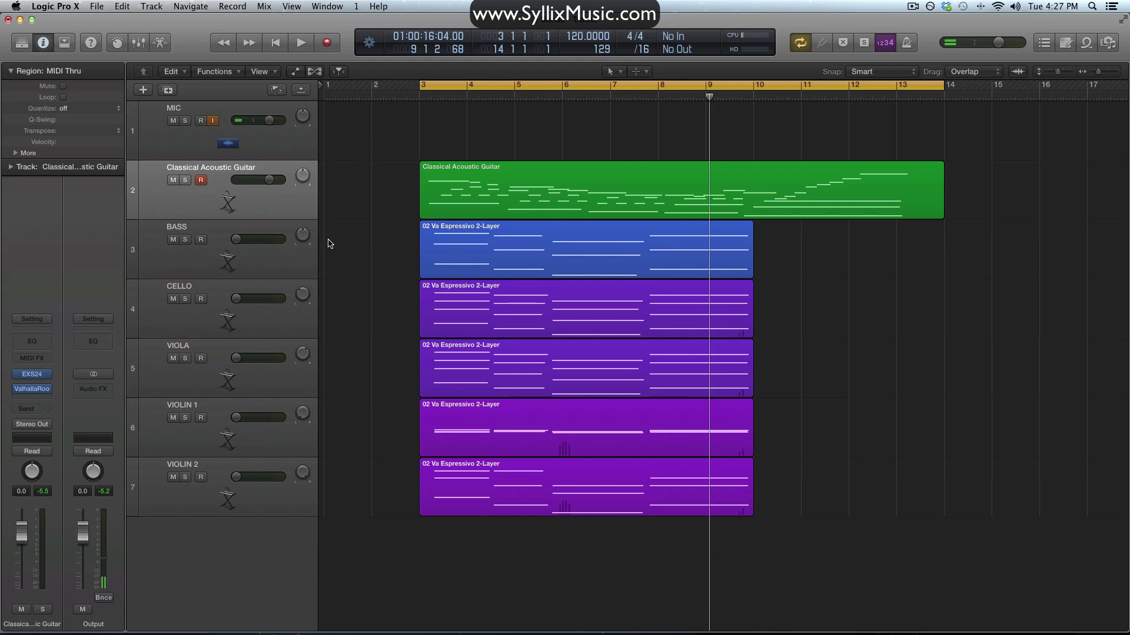
left_click(34, 409)
mouse_move(75, 463)
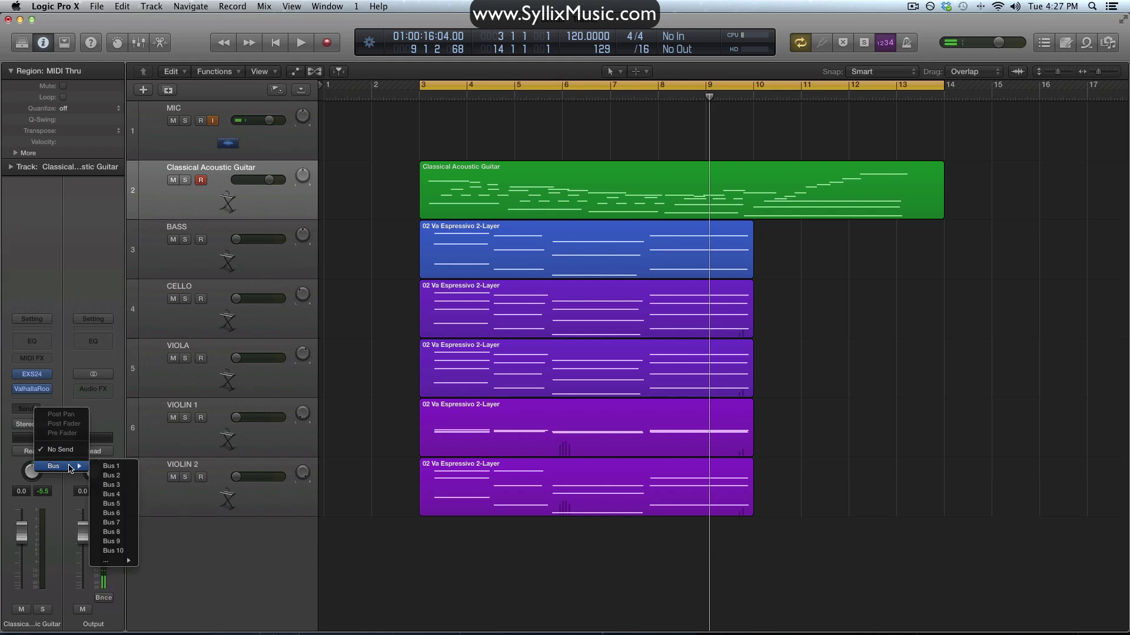
left_click(125, 468)
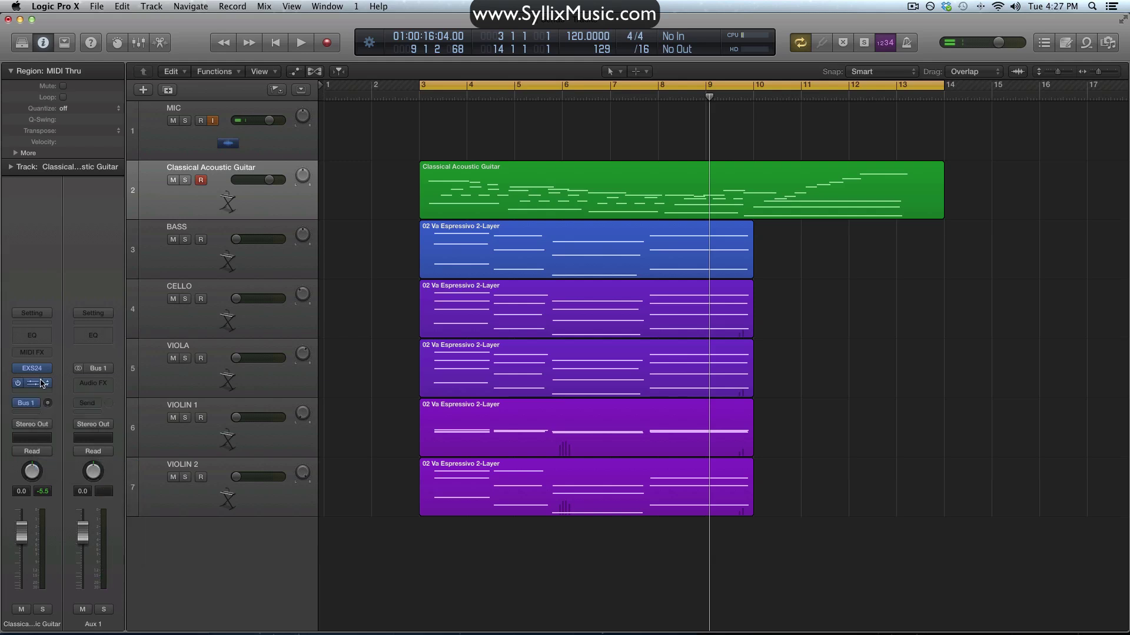
left_click_drag(31, 383, 97, 383)
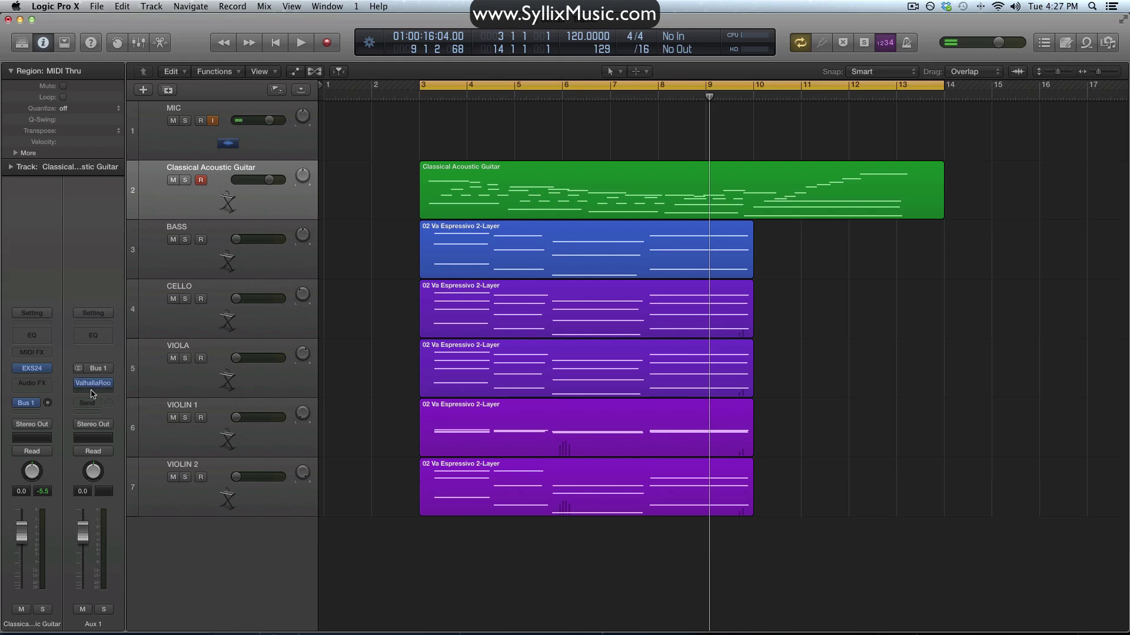
Set the mix of the ValhallaRoom reverb on Aux 1 to 100 %
left_click(94, 386)
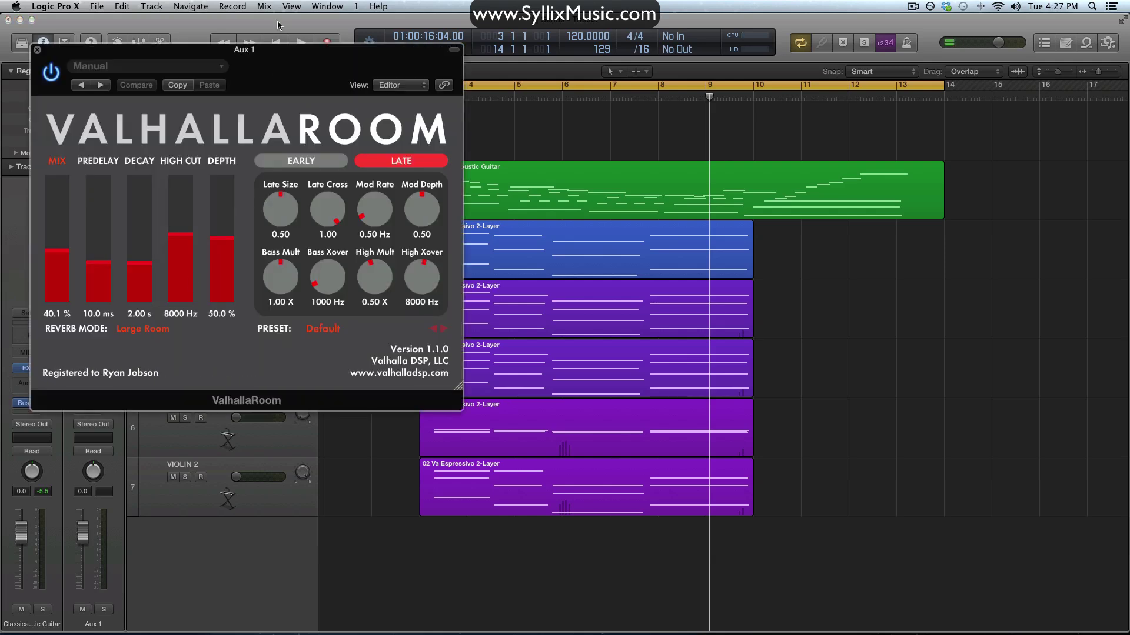
left_click_drag(269, 52, 819, 210)
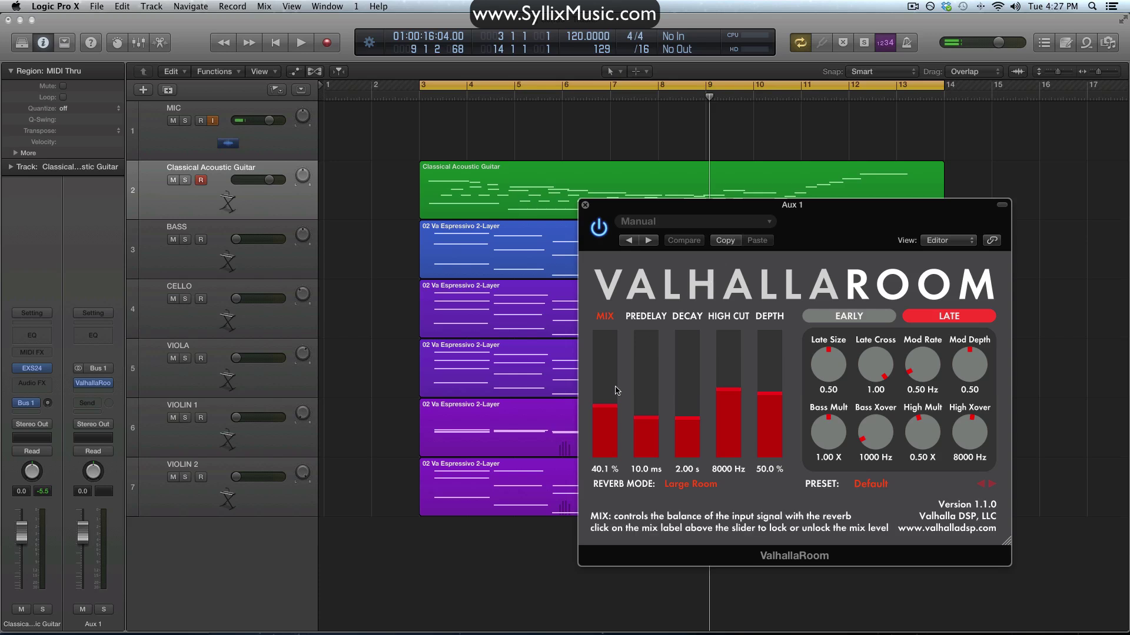
left_click_drag(608, 410, 610, 288)
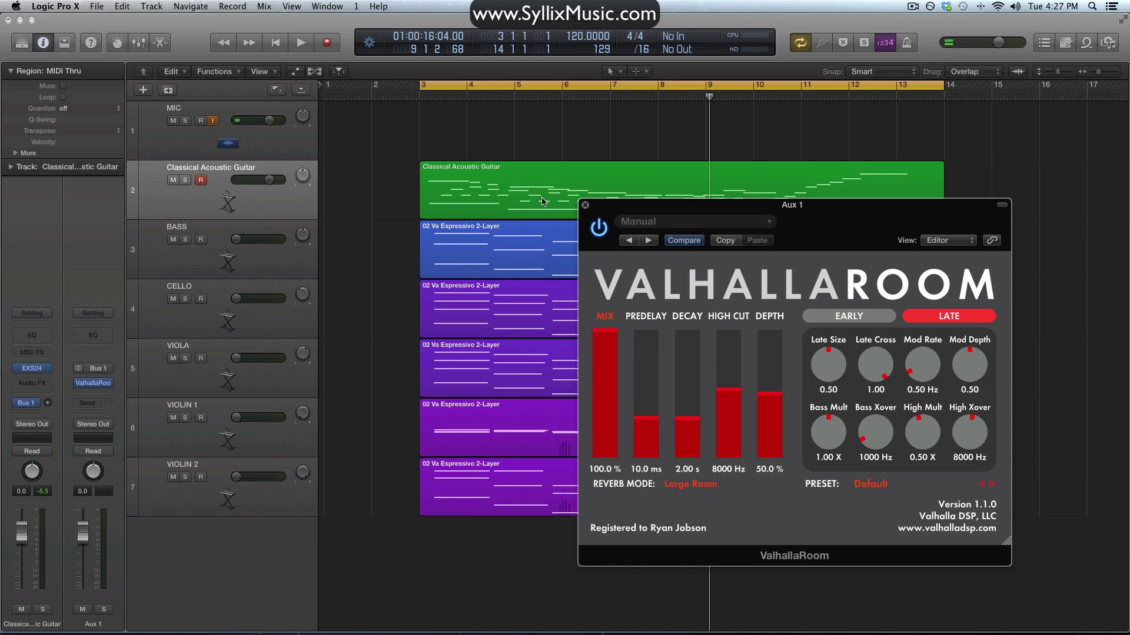
left_click(584, 205)
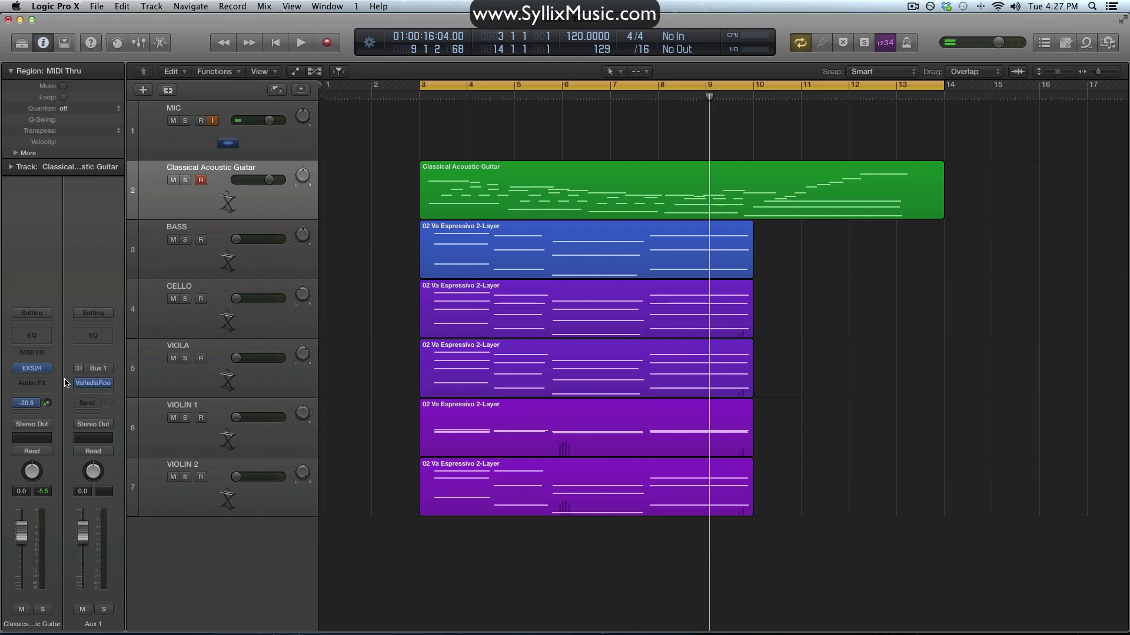
Play the guitar and raise its Bus 1 send level during playback to bring in the reverb from Aux 1
key("x")
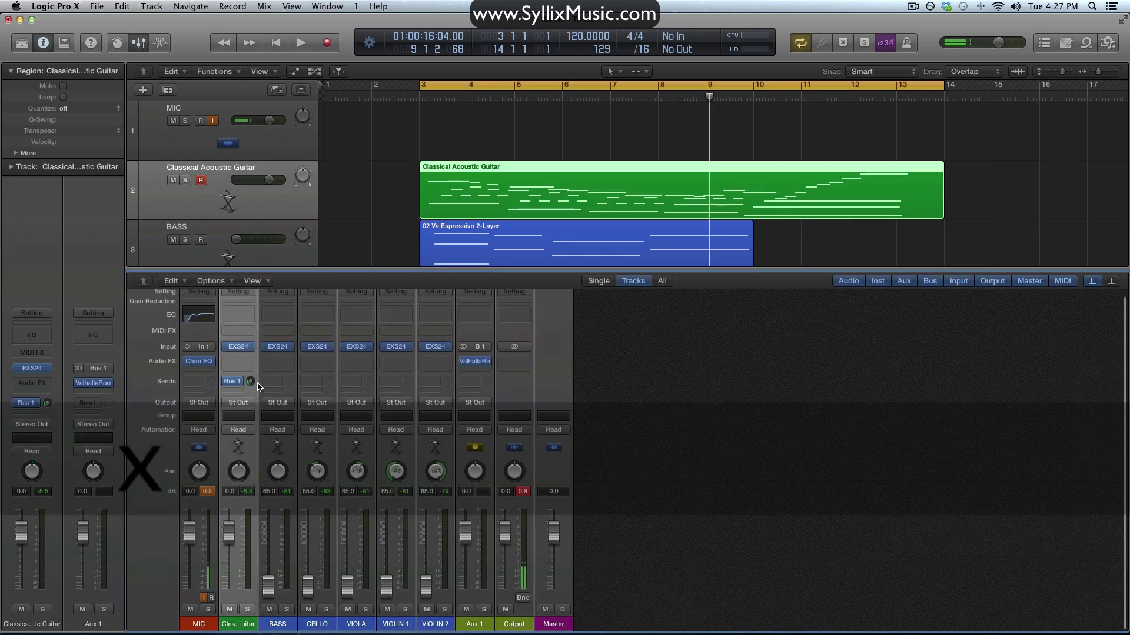
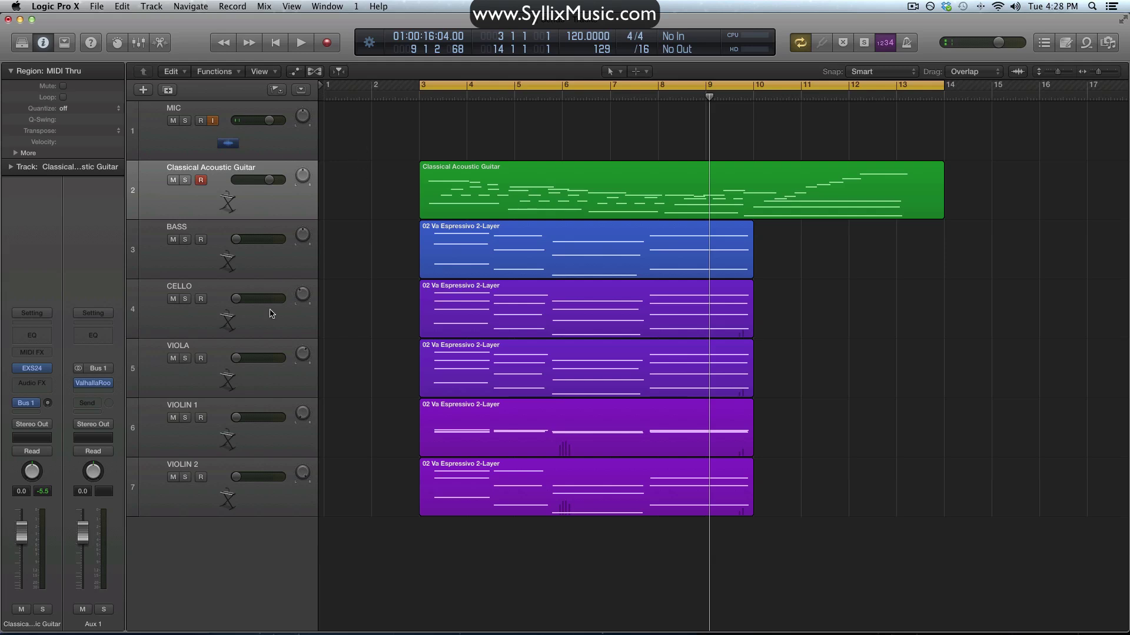
key("space")
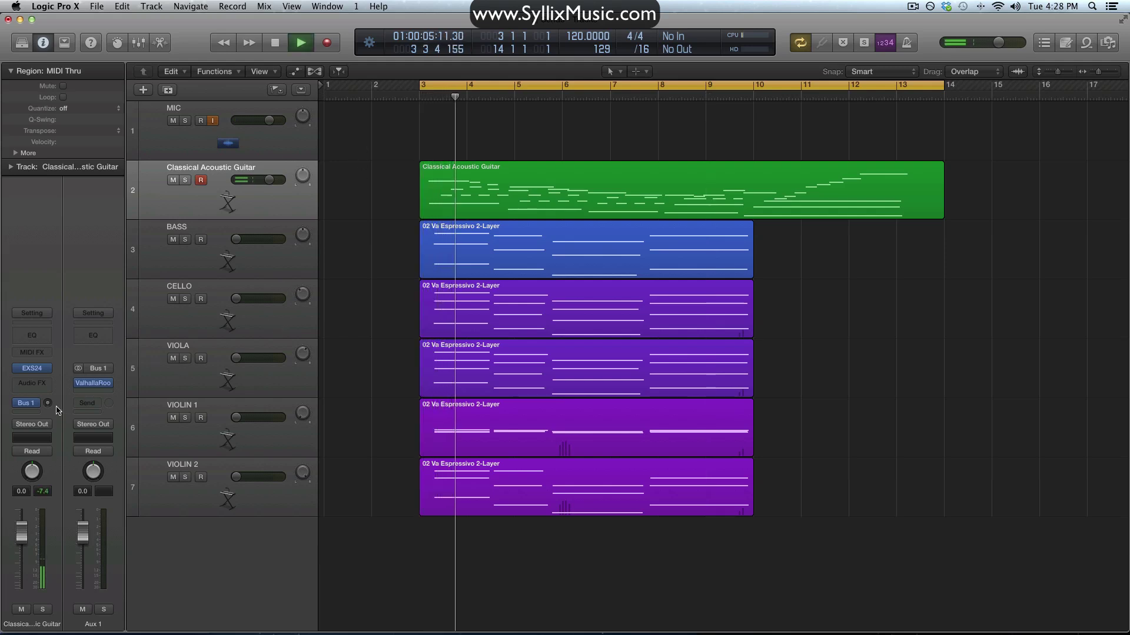
left_click_drag(51, 407, 69, 341)
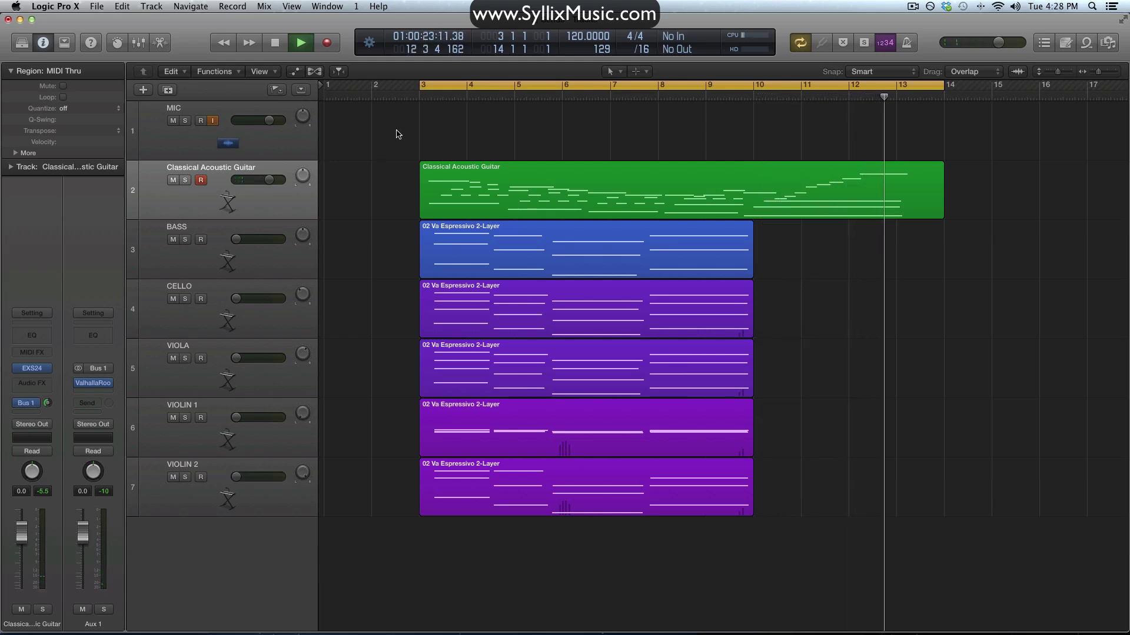
key("space")
key("alt")
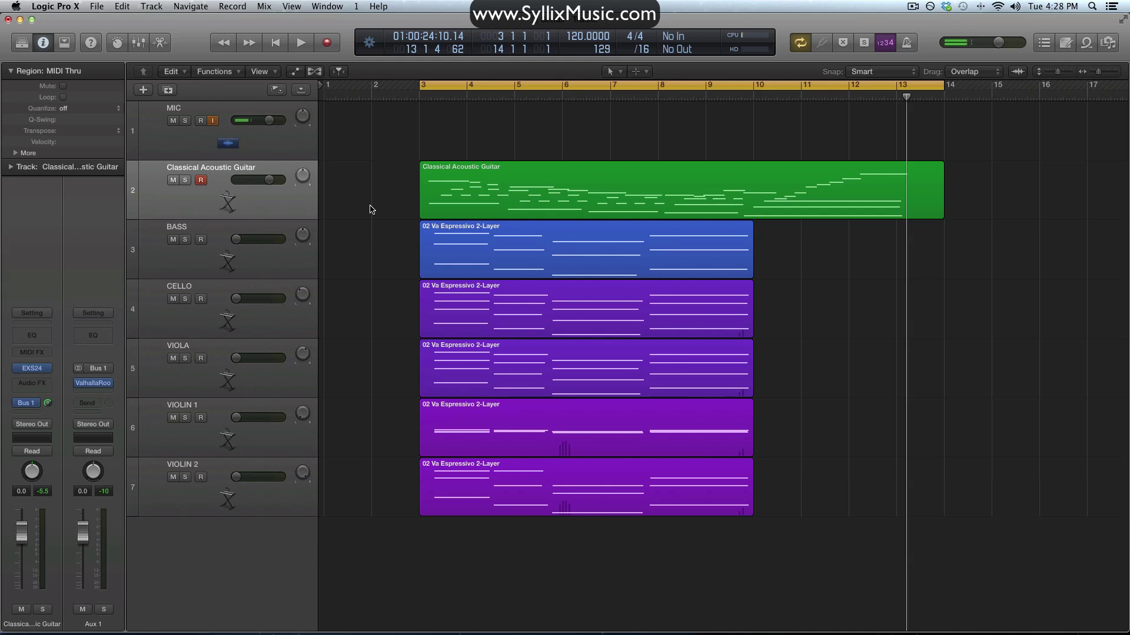
Play the guitar with the Aux 1 reverb, stop playback, and sweep its Bus 1 send level down and up
mouse_move(98, 386)
key("space")
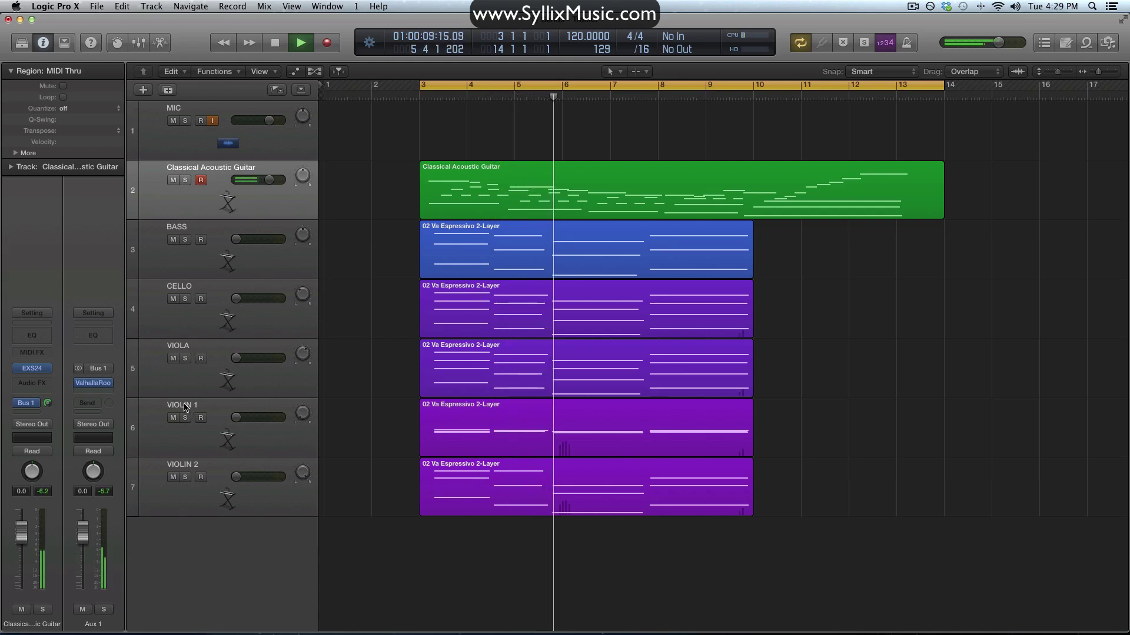
key("space")
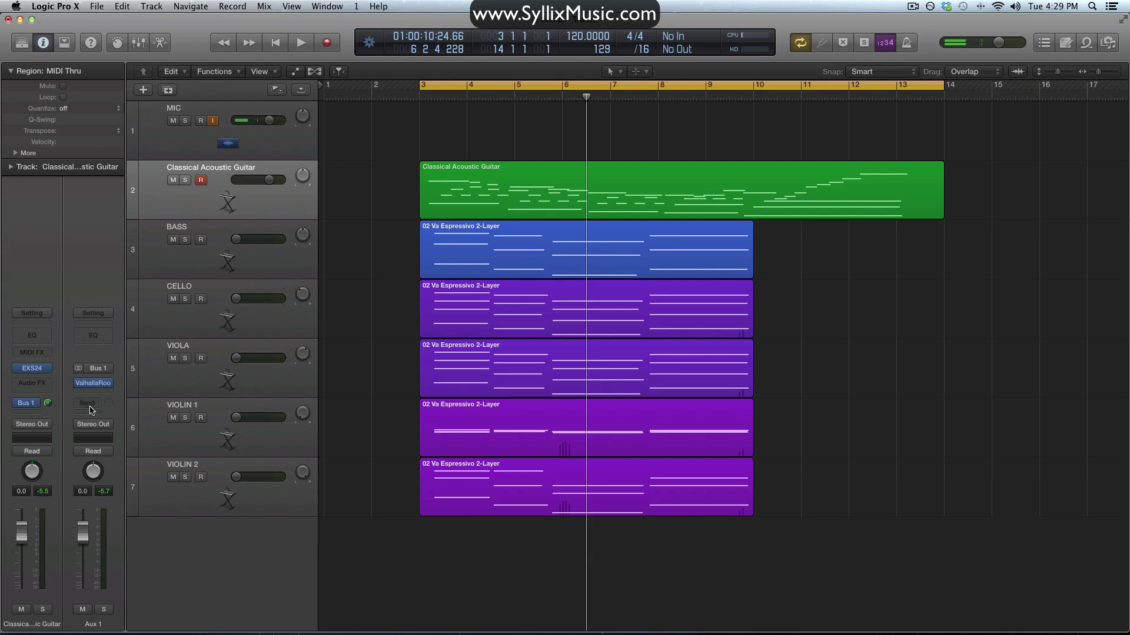
left_click_drag(49, 408, 50, 413)
left_click_drag(46, 454, 54, 528)
left_click_drag(50, 400, 50, 376)
Mute the Classical Acoustic Guitar and set the faders of the BASS through VIOLIN 2 channels together to 0.0 dB
left_click(173, 180)
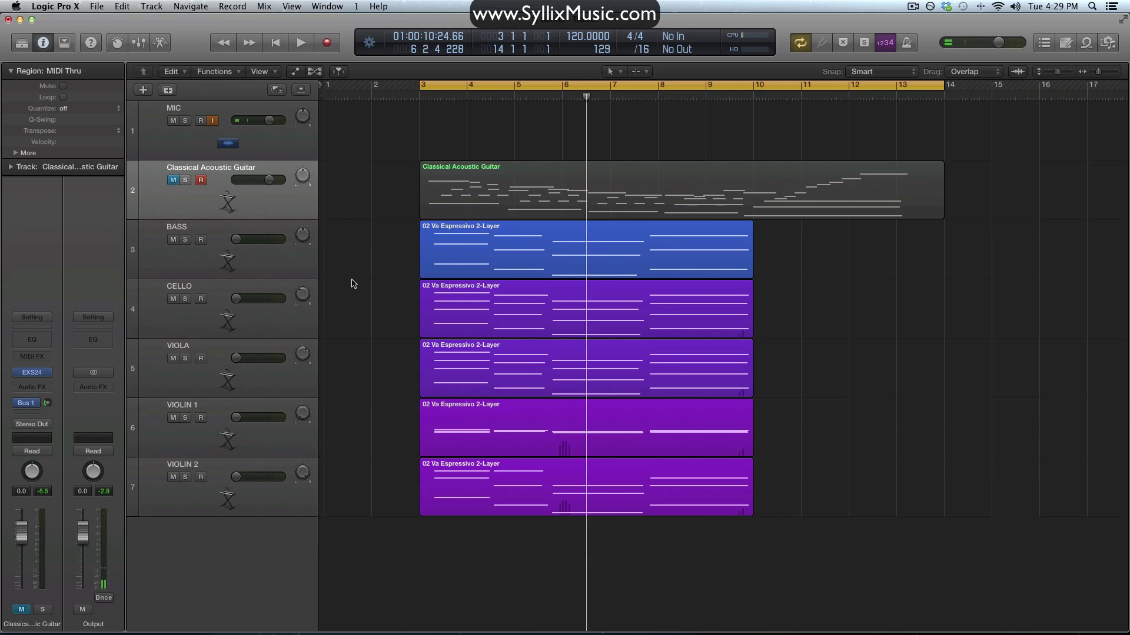
key("x")
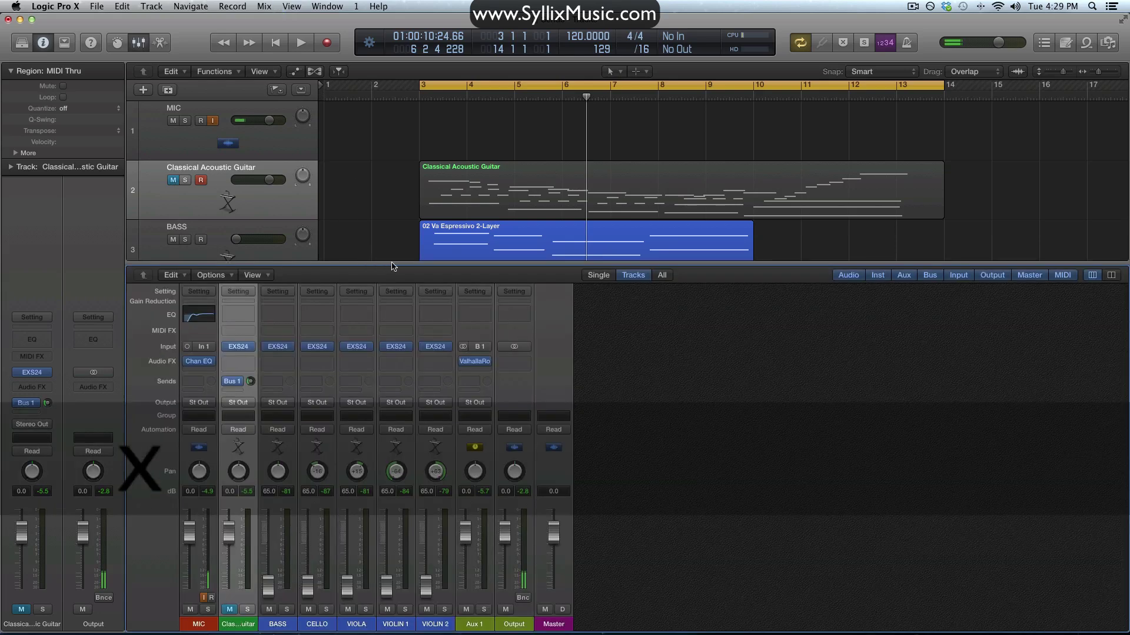
left_click(287, 626)
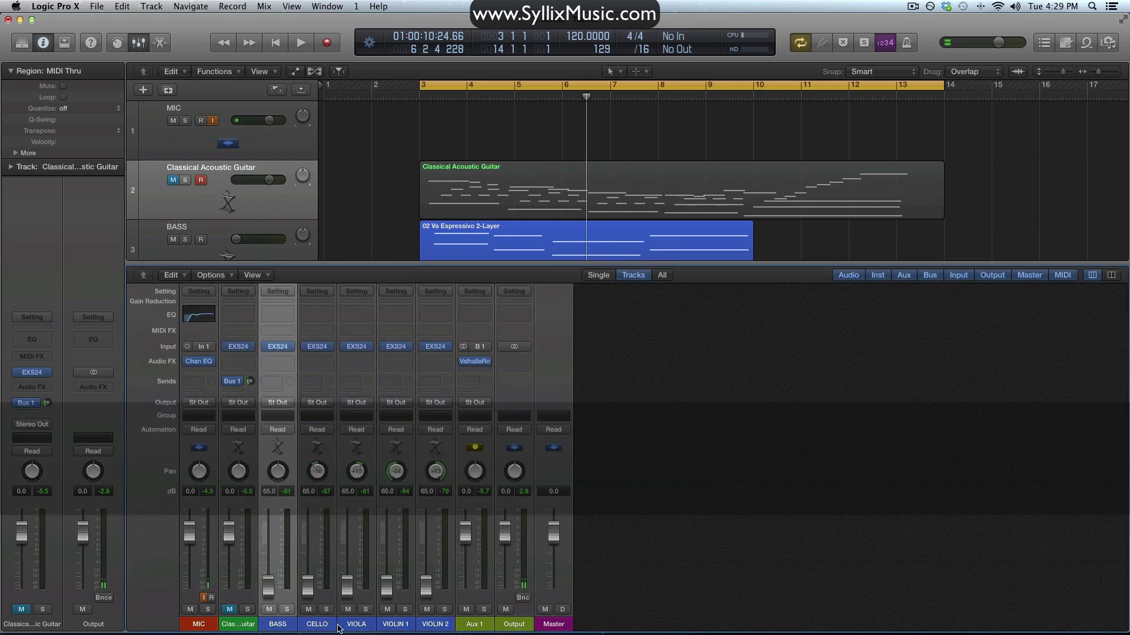
left_click(268, 586, "alt")
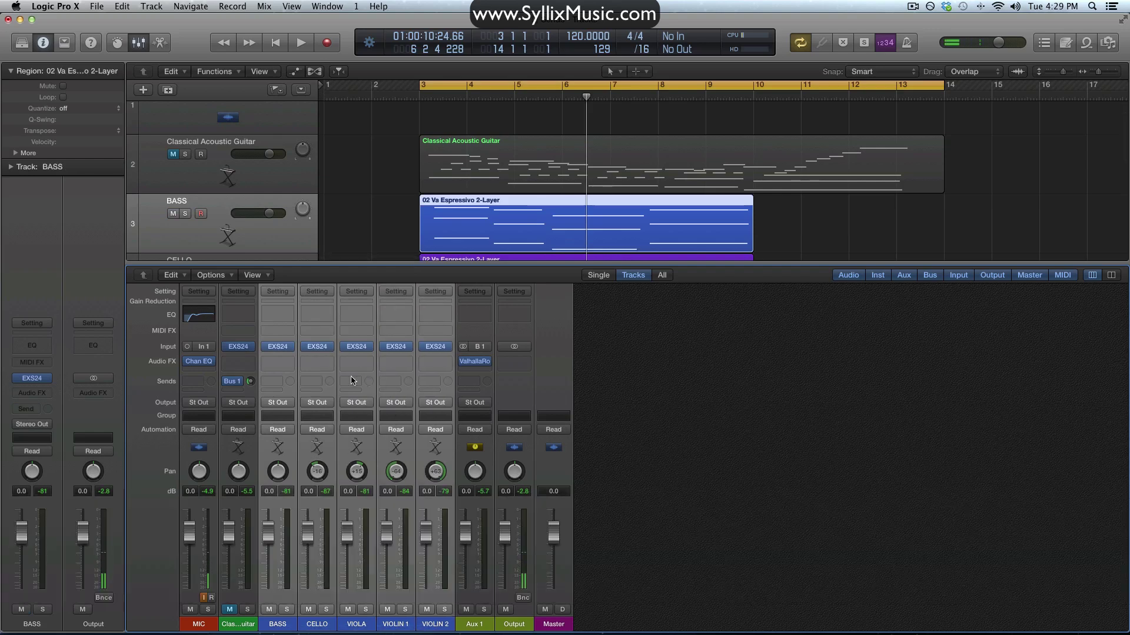
Add a Bus 1 (Aux 1) send to all five selected string channels at once
left_click(273, 382)
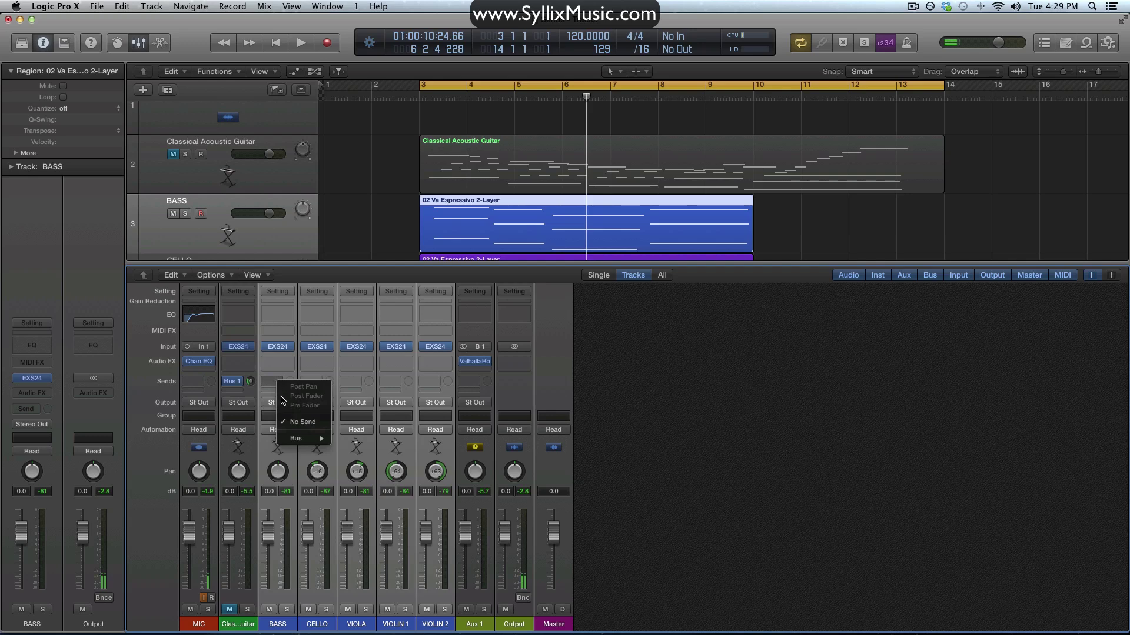
mouse_move(296, 439)
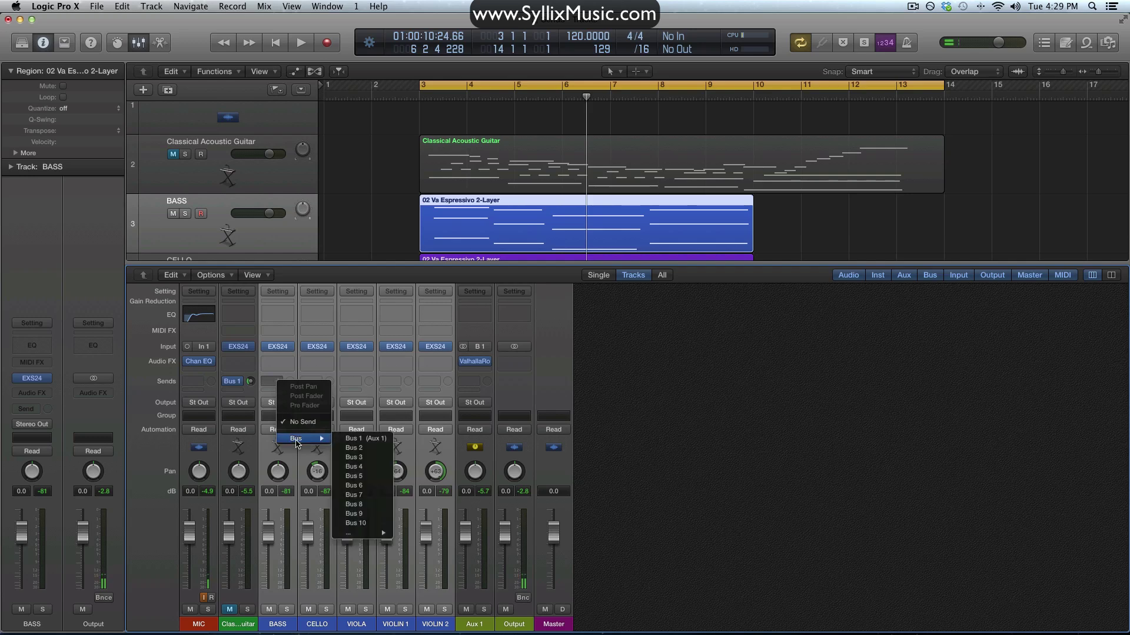
left_click(372, 439, "alt")
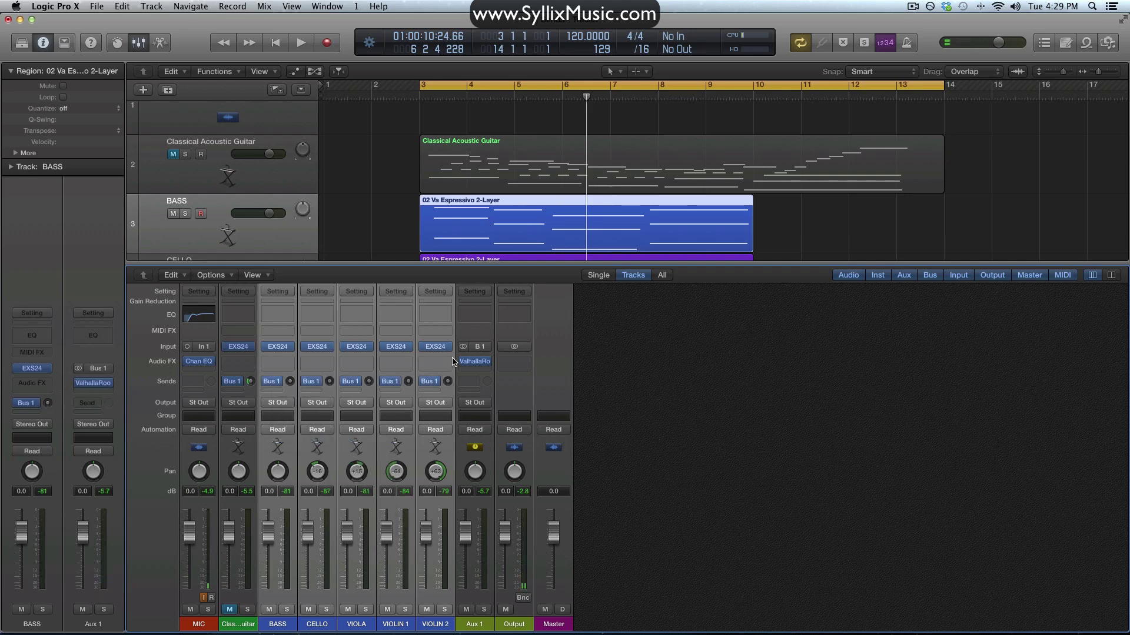
Play the strings dry, fit all tracks in view, and shorten the cycle range to end at bar 10
mouse_move(420, 348)
key("space")
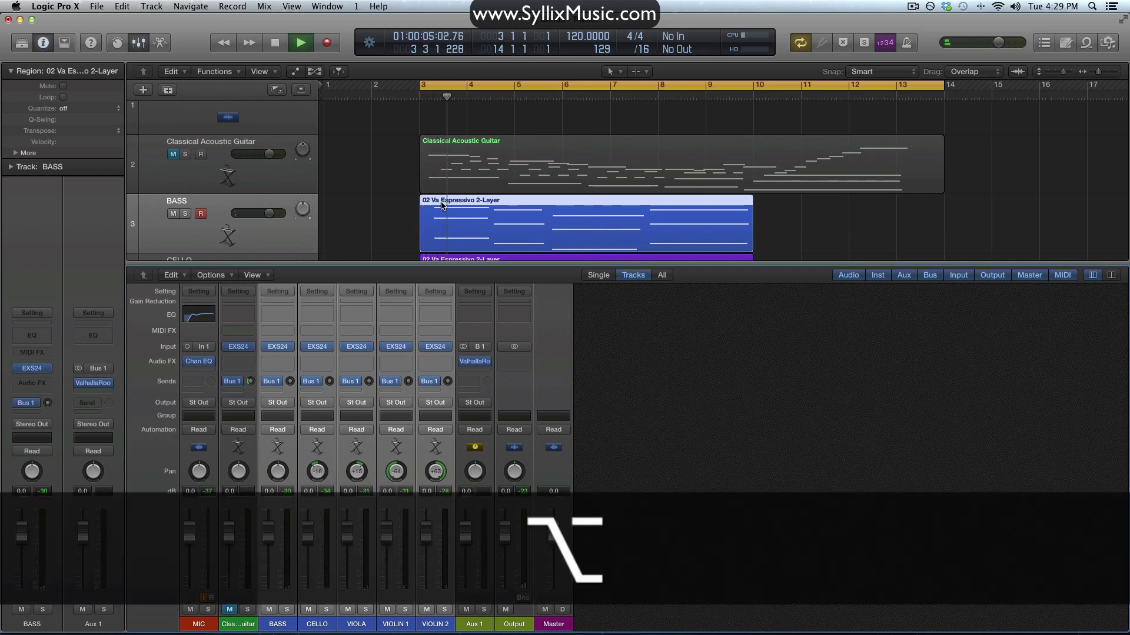
scroll(443, 206, "down", 2)
scroll(443, 206, "down", 4)
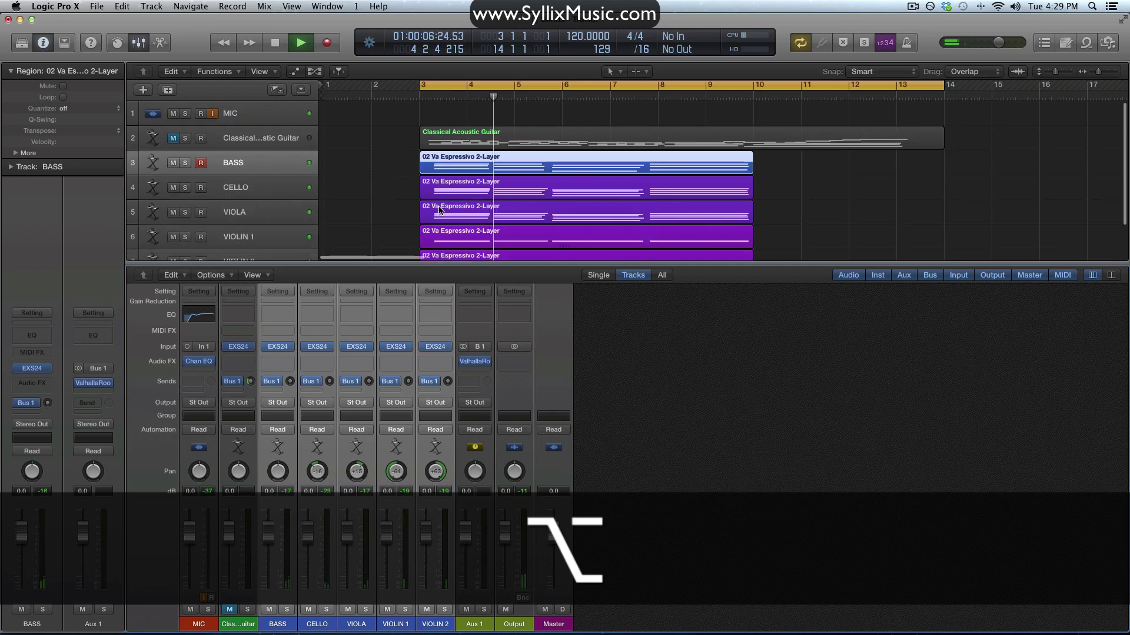
scroll(438, 210, "down", 2)
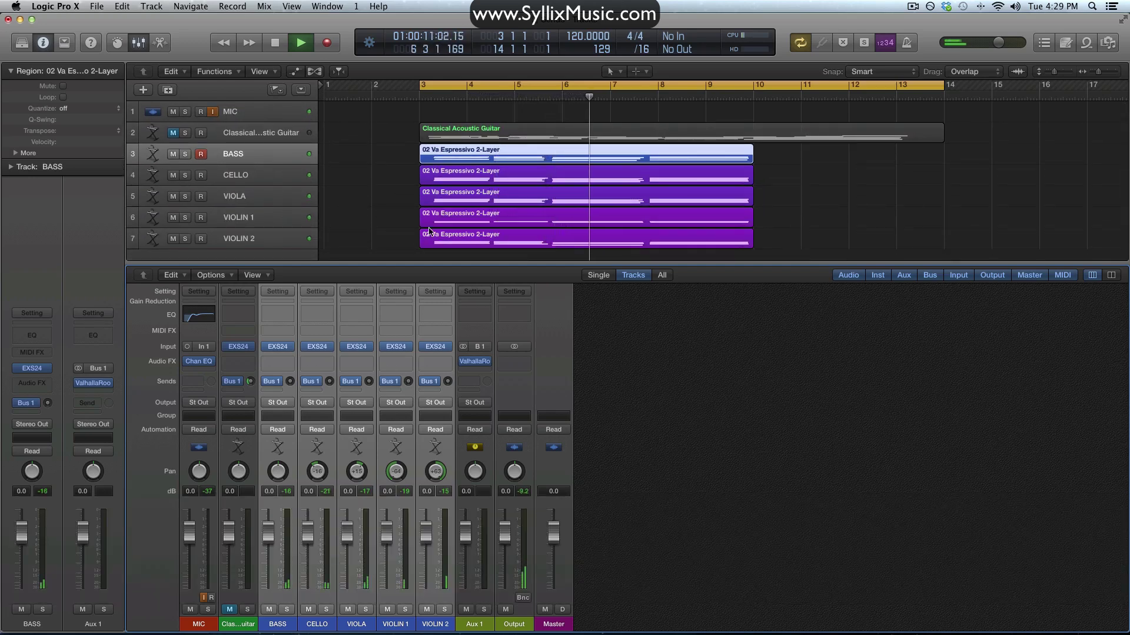
left_click_drag(942, 85, 753, 93)
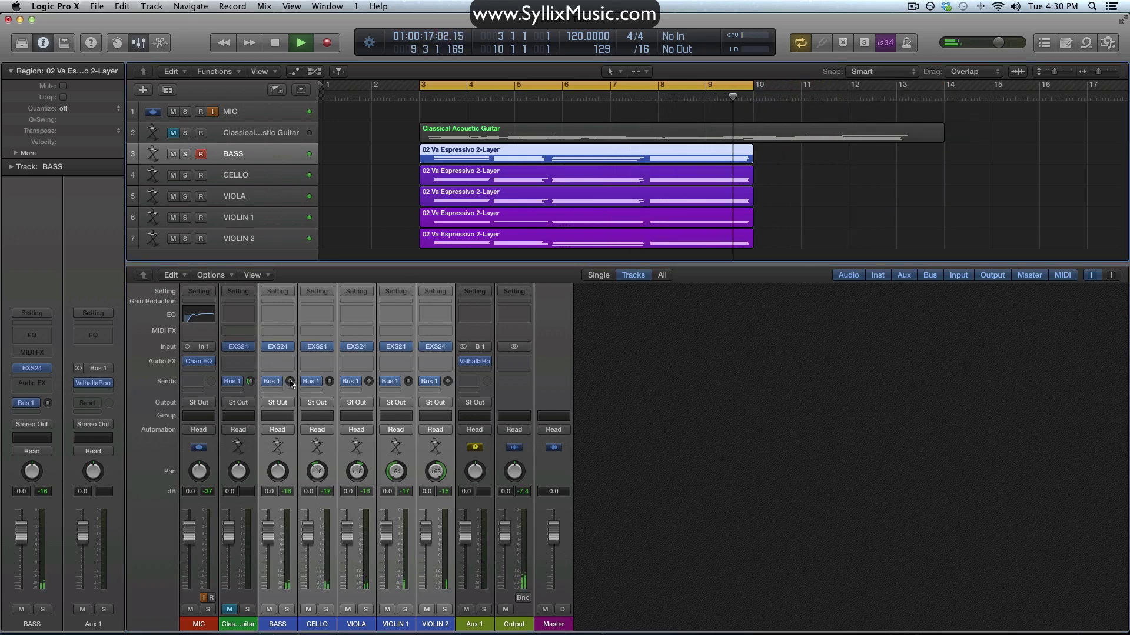
Raise the Bus 1 sends of all string channels to -6.0 dB, turn cycling off to hear the reverb tail, and stop playback
left_click_drag(291, 381, 315, 318)
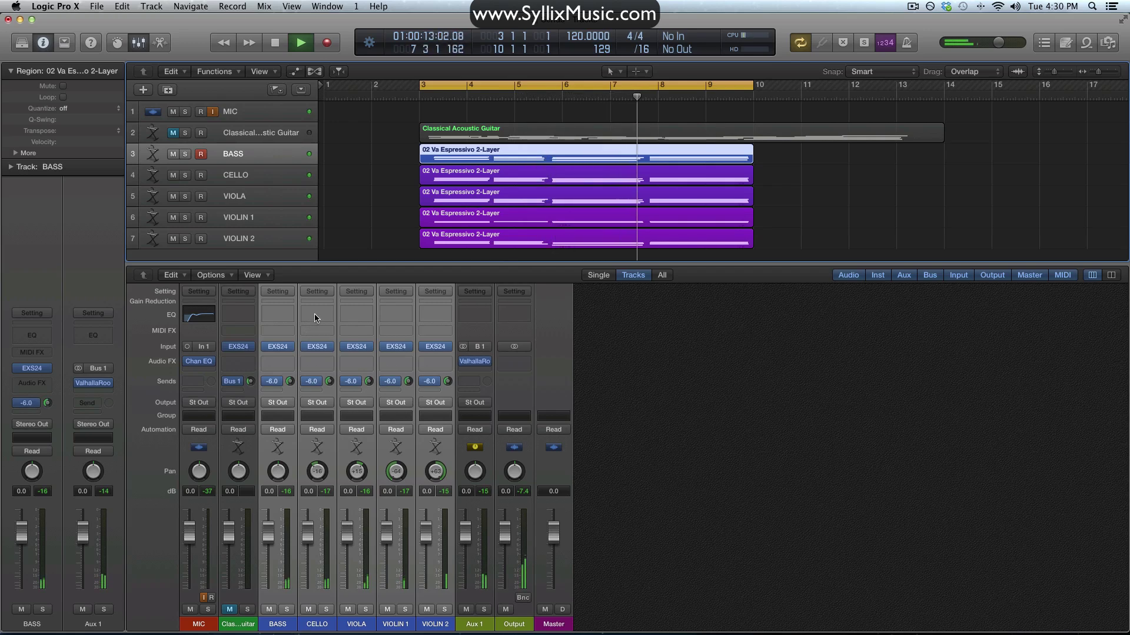
key("c")
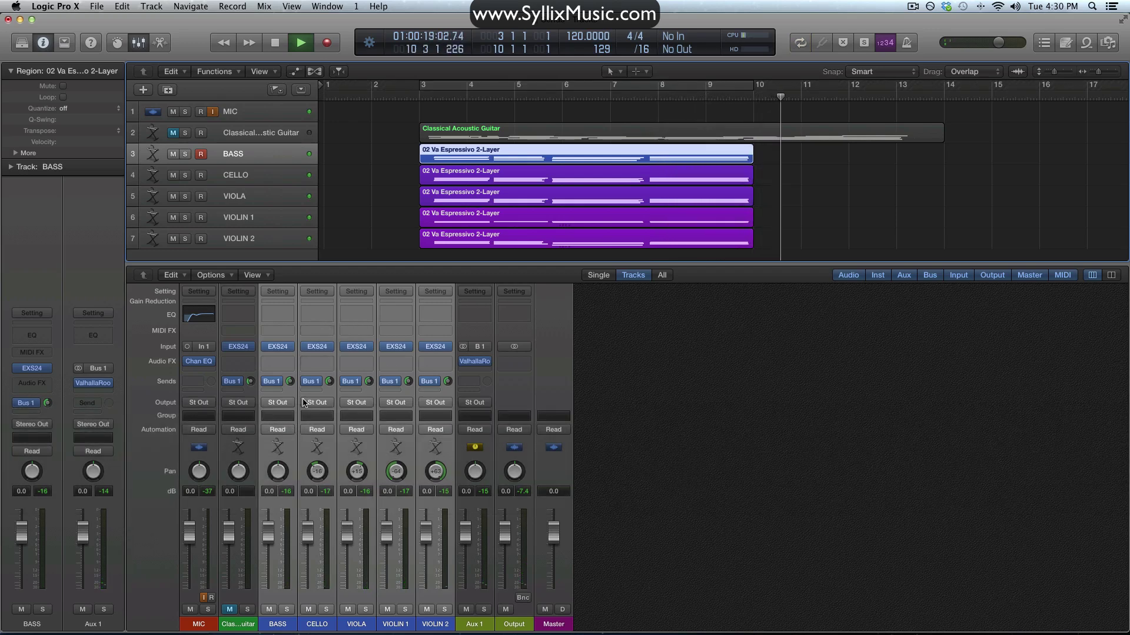
key("space")
Hide the mixer, enlarge the track heights, and unmute the Classical Acoustic Guitar track
key("x")
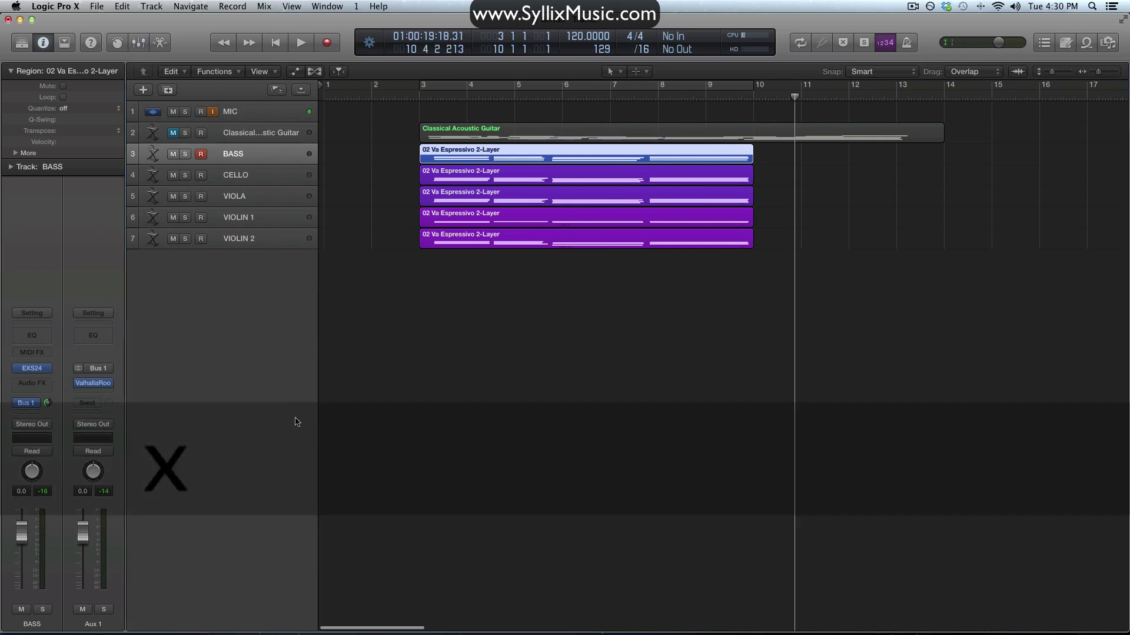
left_click(474, 320)
scroll(475, 321, "up", 5, "alt")
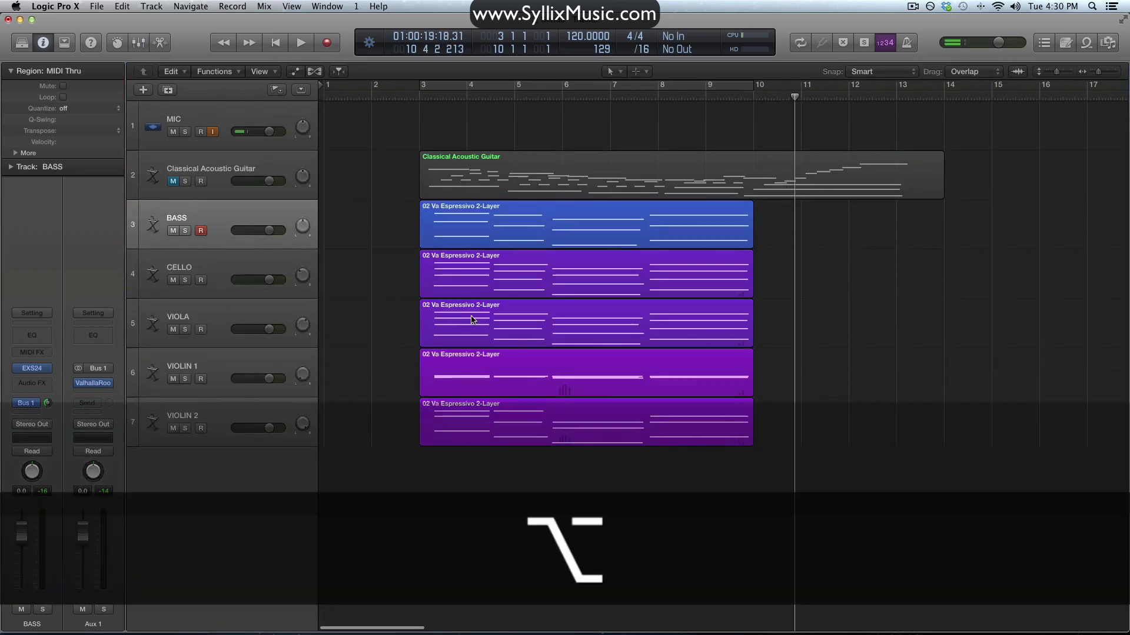
scroll(471, 319, "down", 5, "alt")
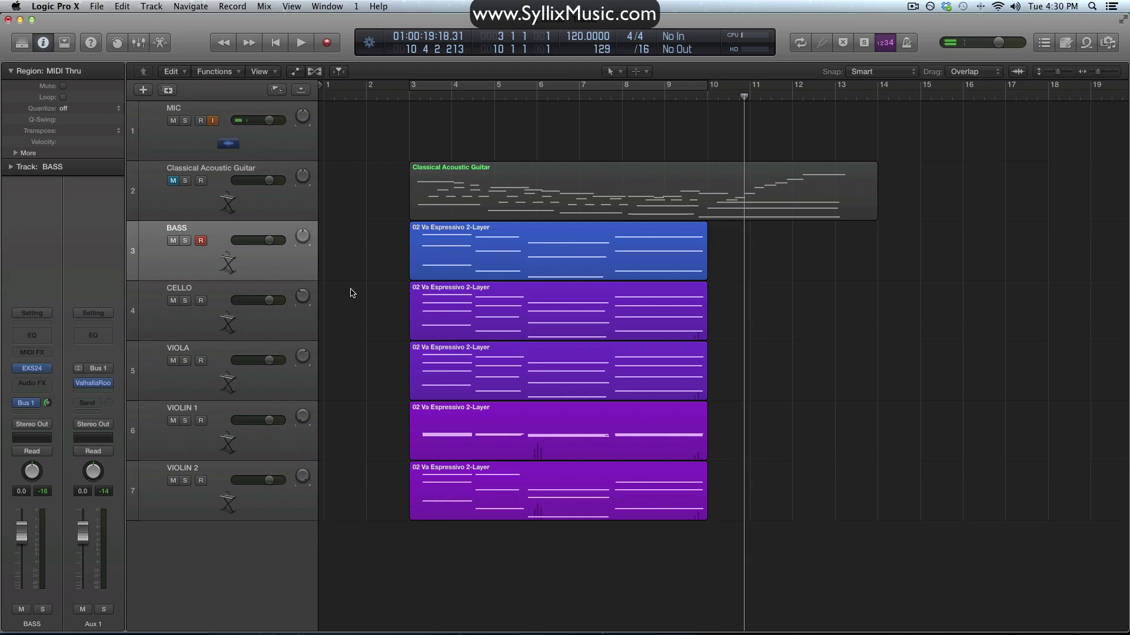
left_click(298, 211)
left_click(172, 182)
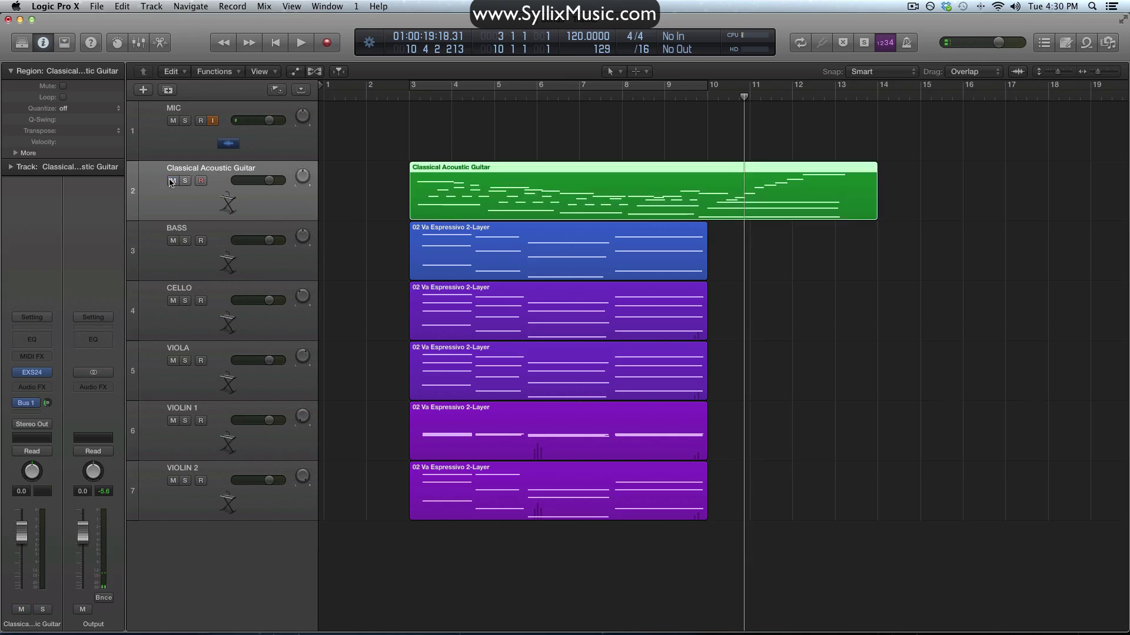
Lower the faders of the BASS through VIOLIN 2 channels together to about -95.0 dB, and hide the mixer
key("x")
left_click_drag(373, 627, 436, 625)
left_click(268, 629, "shift")
key("x")
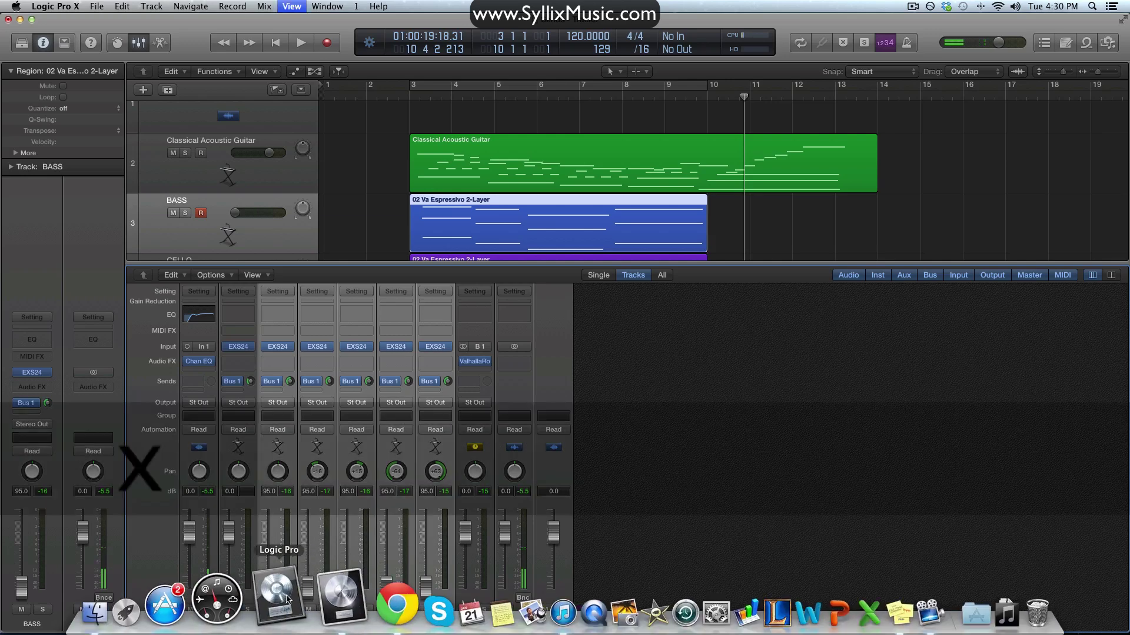
Turn cycling back on and extend the cycle range from bar 3 to 13 3 1 1
key("c")
left_click(680, 121)
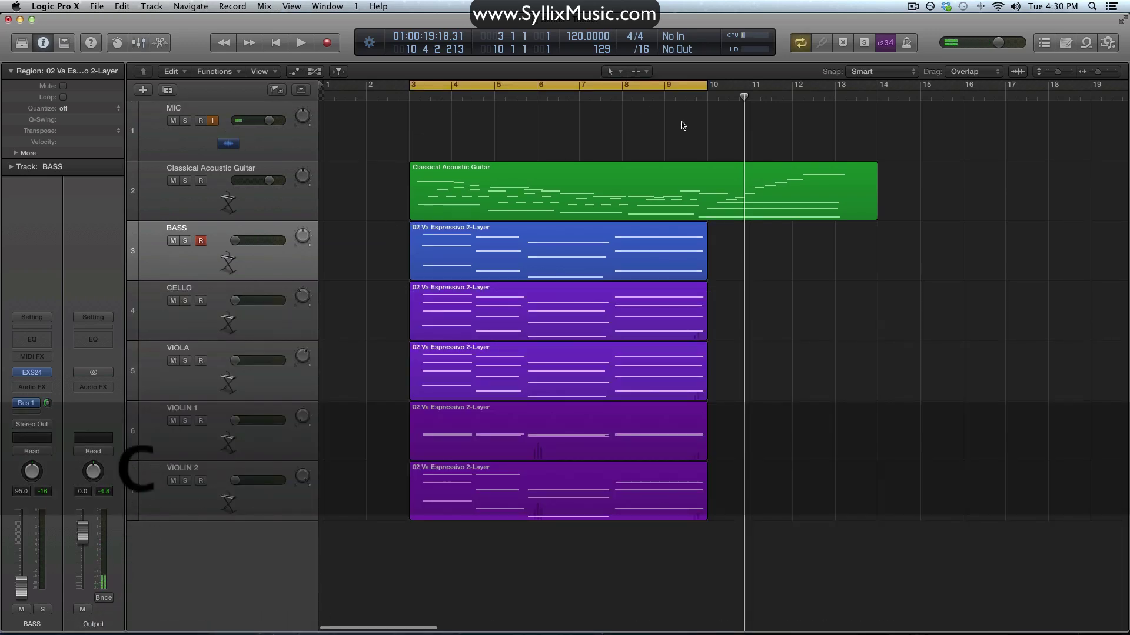
left_click_drag(706, 85, 856, 94)
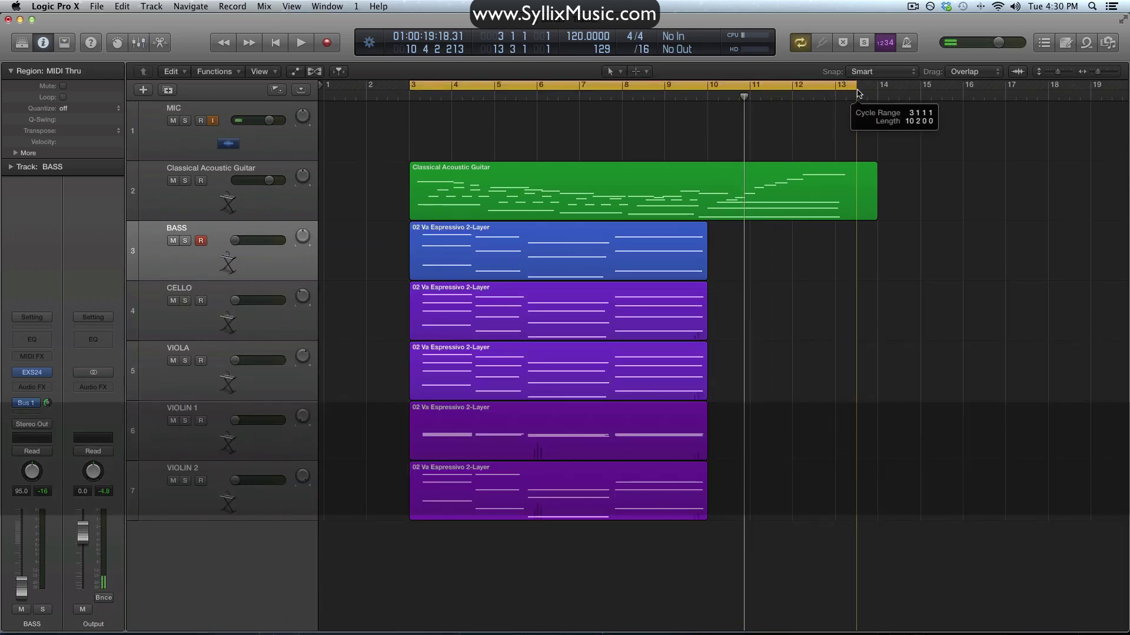
Select the Classical Acoustic Guitar track and reset its Bus 1 send level to the default
left_click(305, 203)
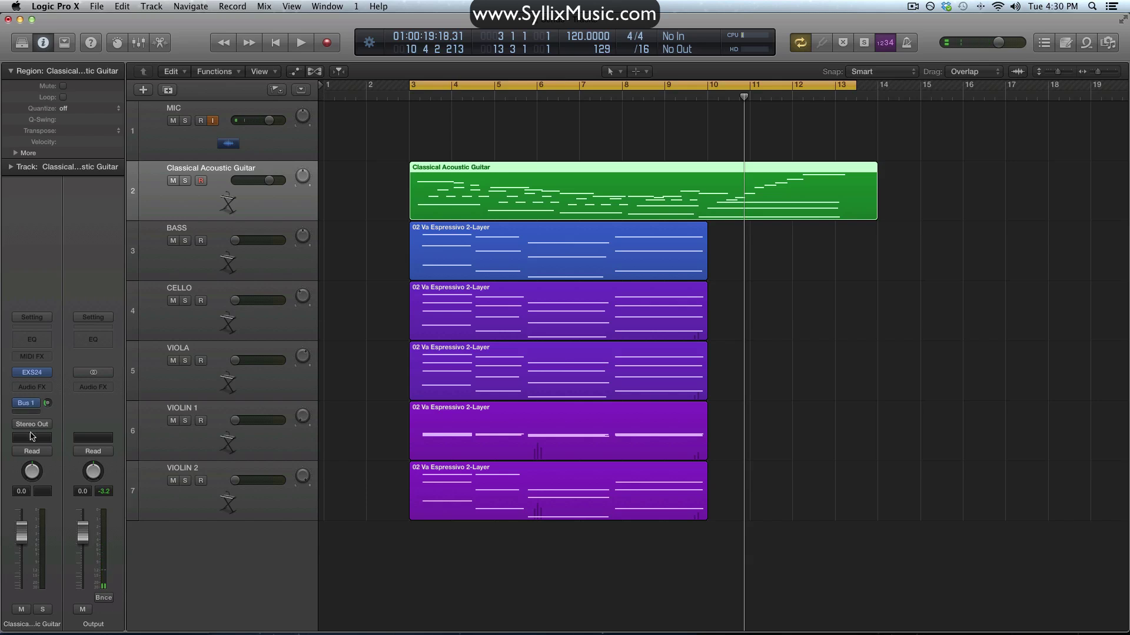
left_click(25, 405)
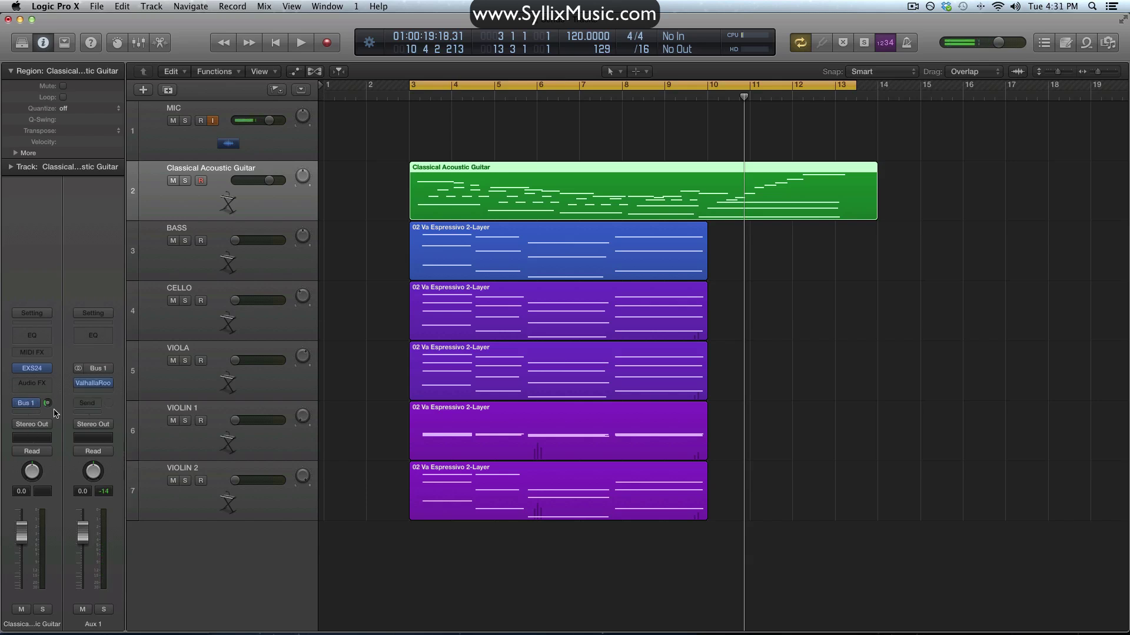
key("alt")
Play the guitar, briefly soloing and then muting Aux 1 to compare the wet and dry signals, and stop playback
key("space")
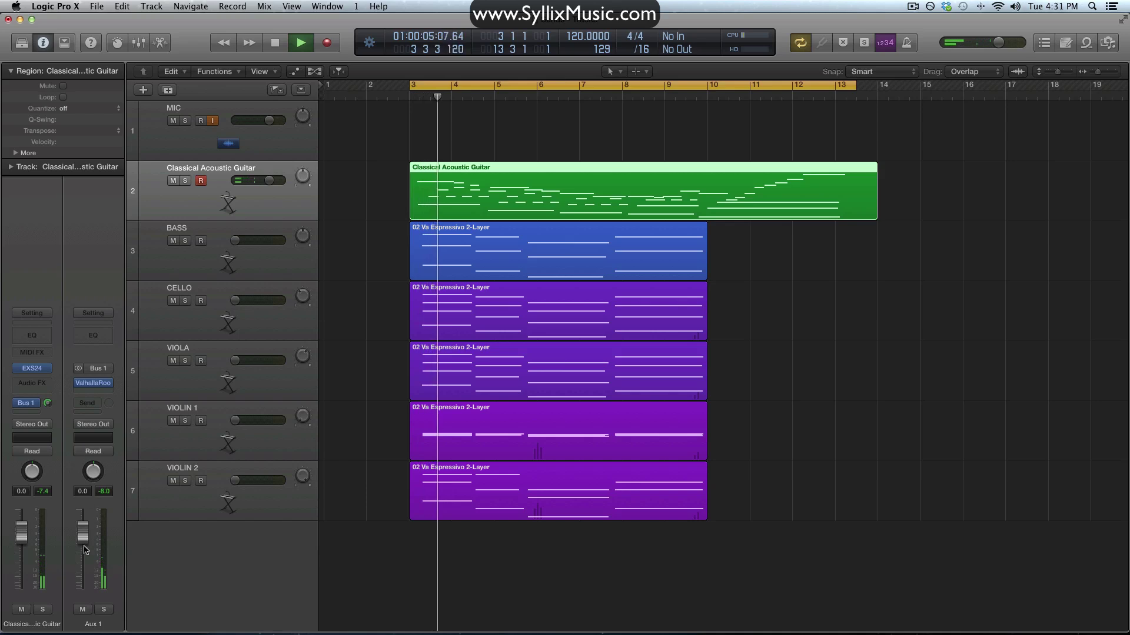
left_click(104, 610)
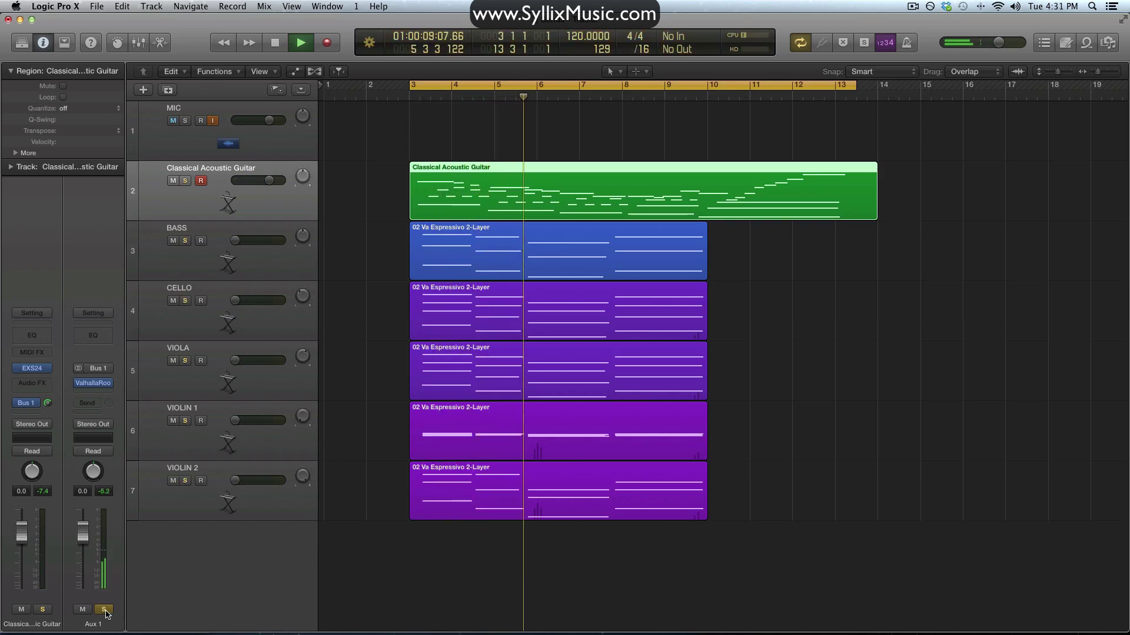
left_click(105, 610)
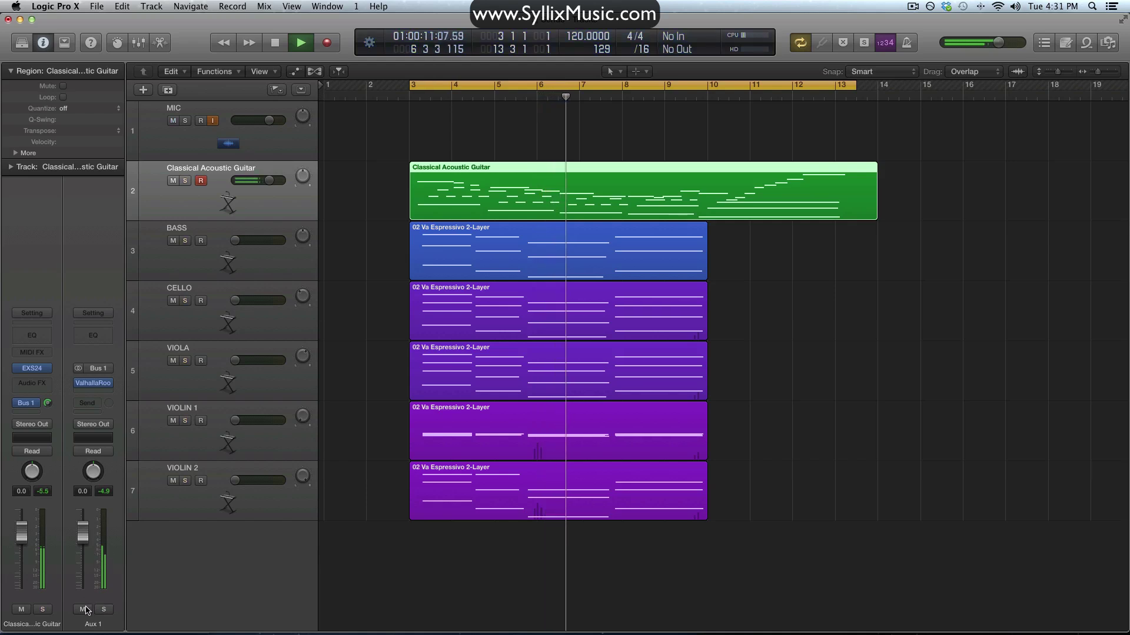
left_click(84, 610)
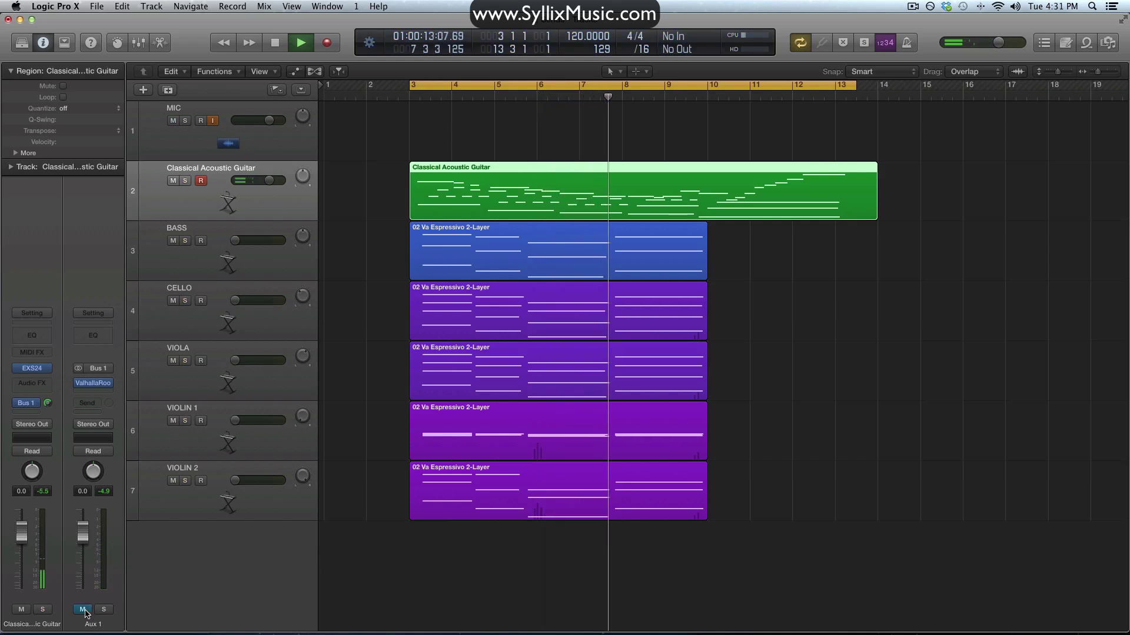
left_click(83, 610)
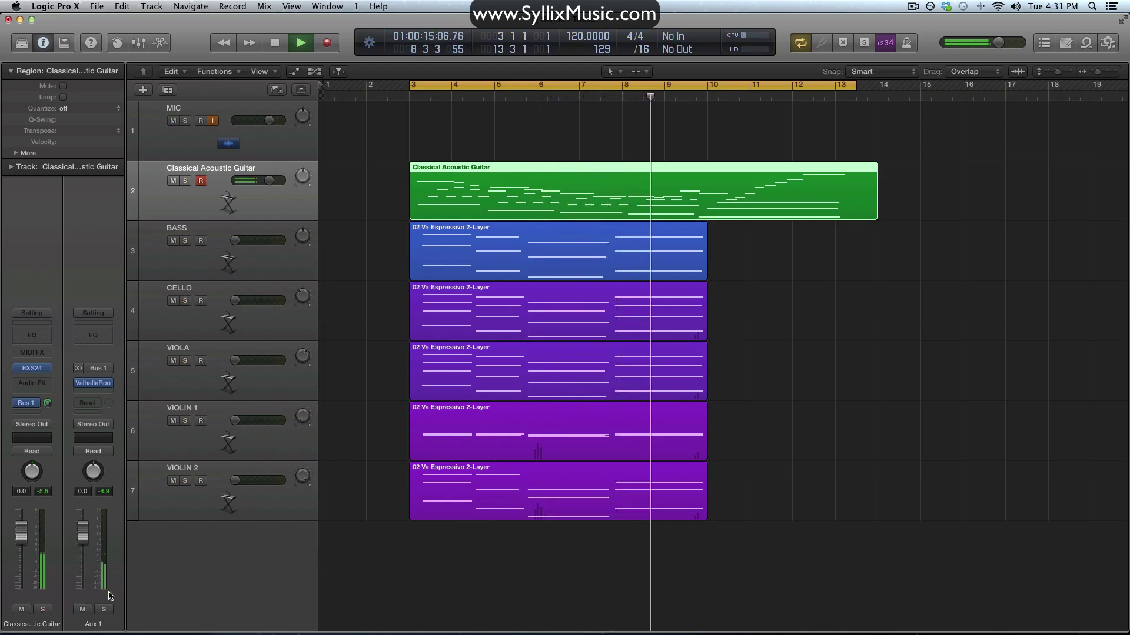
key("space")
Lower the Classical Acoustic Guitar's Bus 1 send to about -11.8 dB and play it, briefly muting Aux 1 to compare
left_click_drag(49, 405, 48, 441)
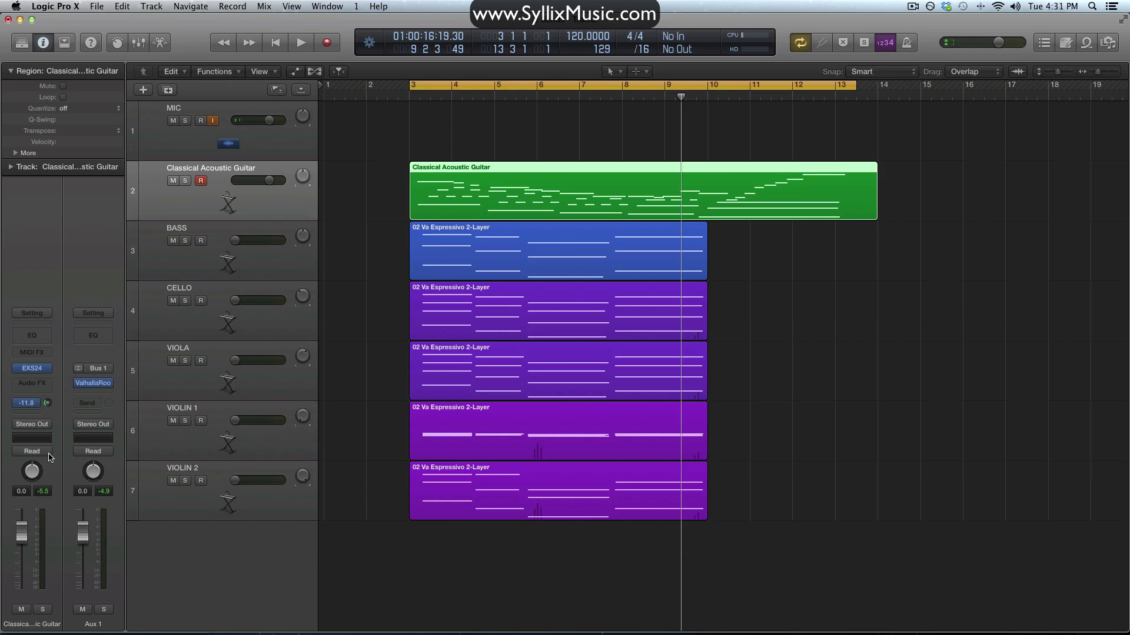
key("space")
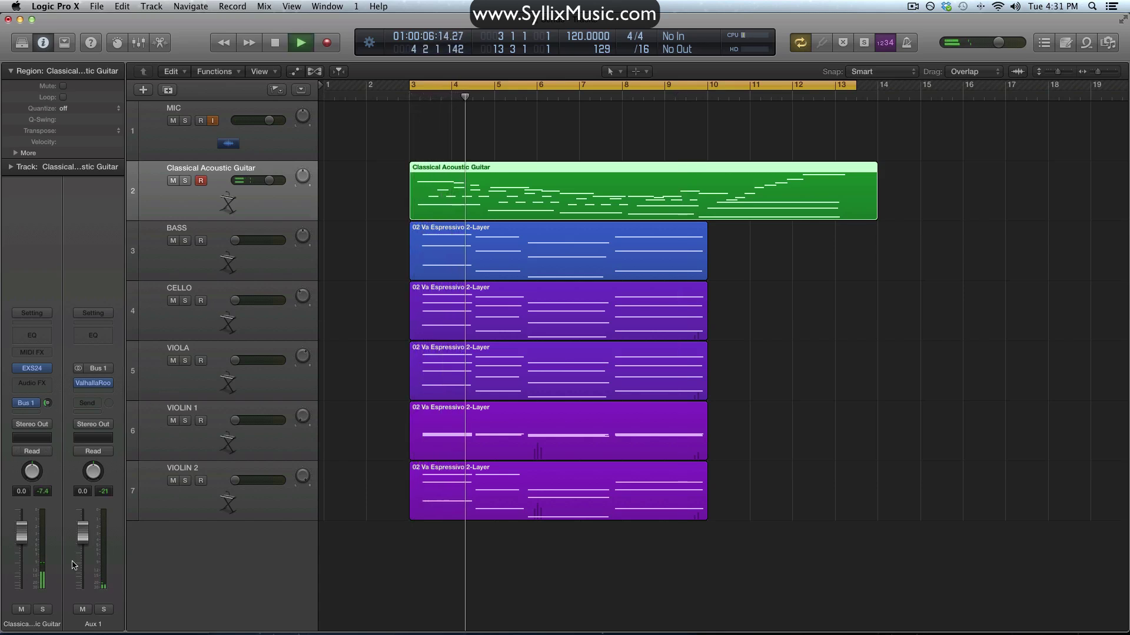
left_click(84, 610)
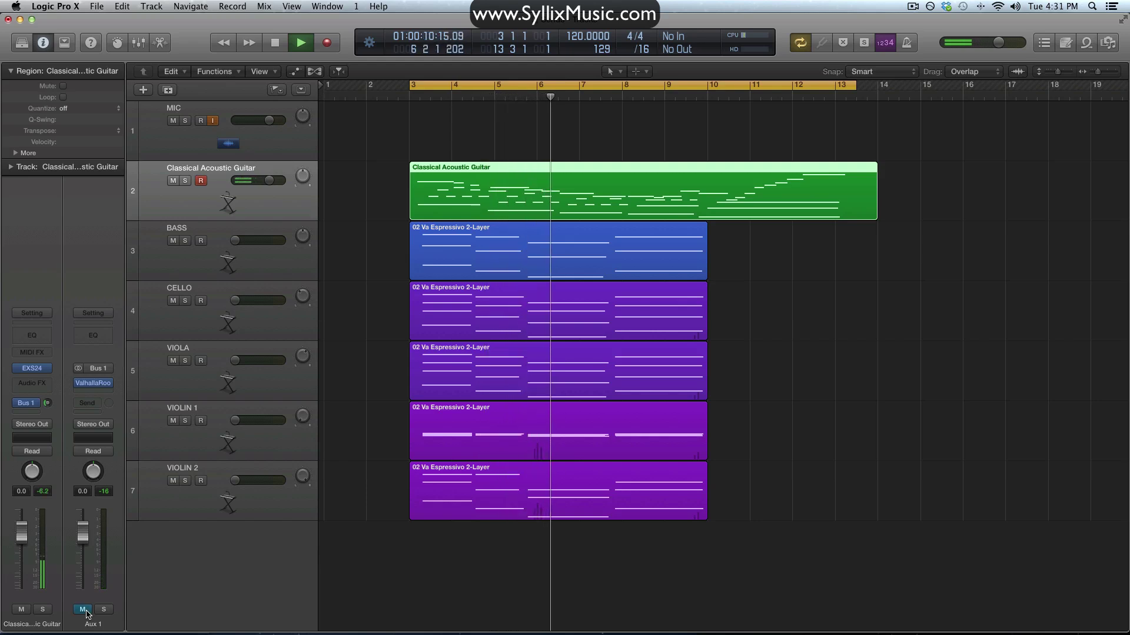
left_click(83, 611)
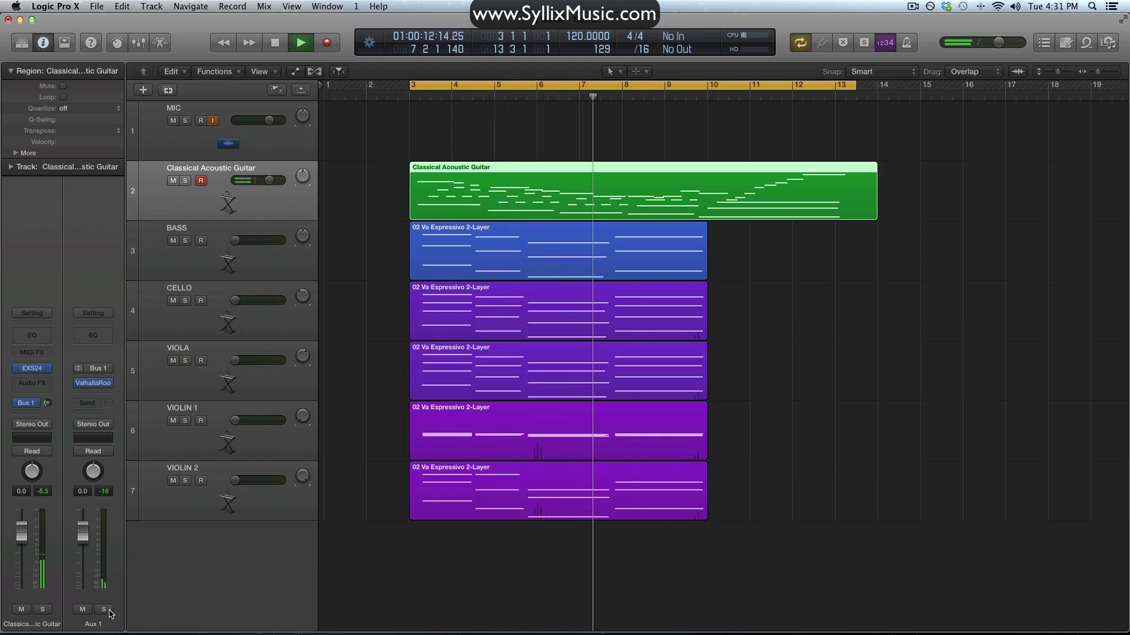
Solo Aux 1 and the MIC track during playback to hear the guitar's reverb signal alone, and stop playback
left_click(104, 610)
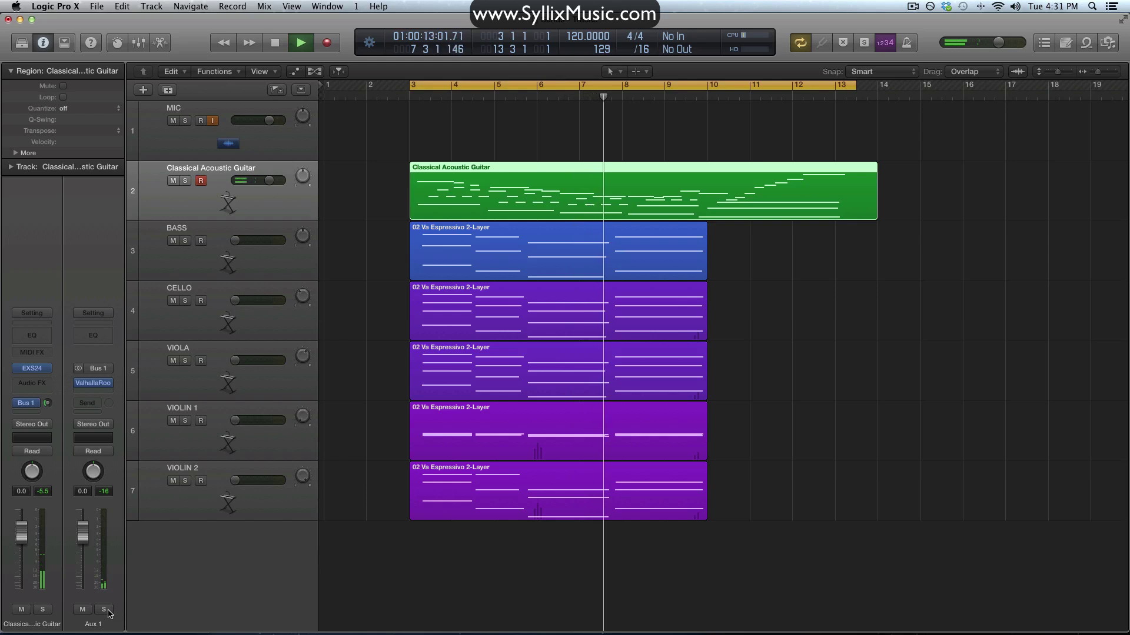
left_click(185, 121)
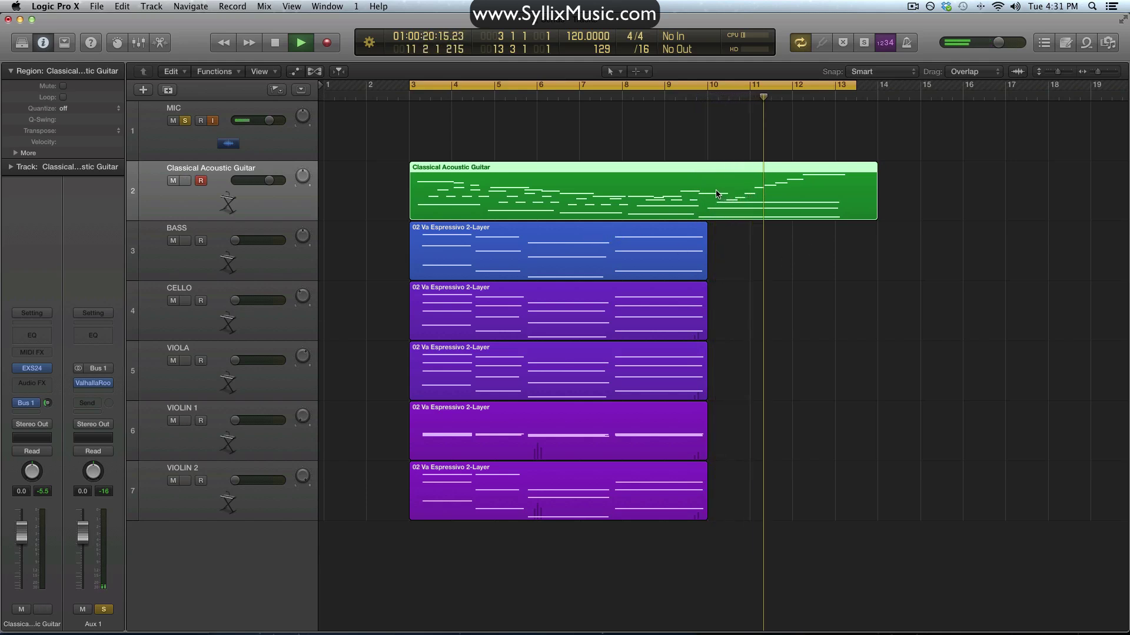
key("space")
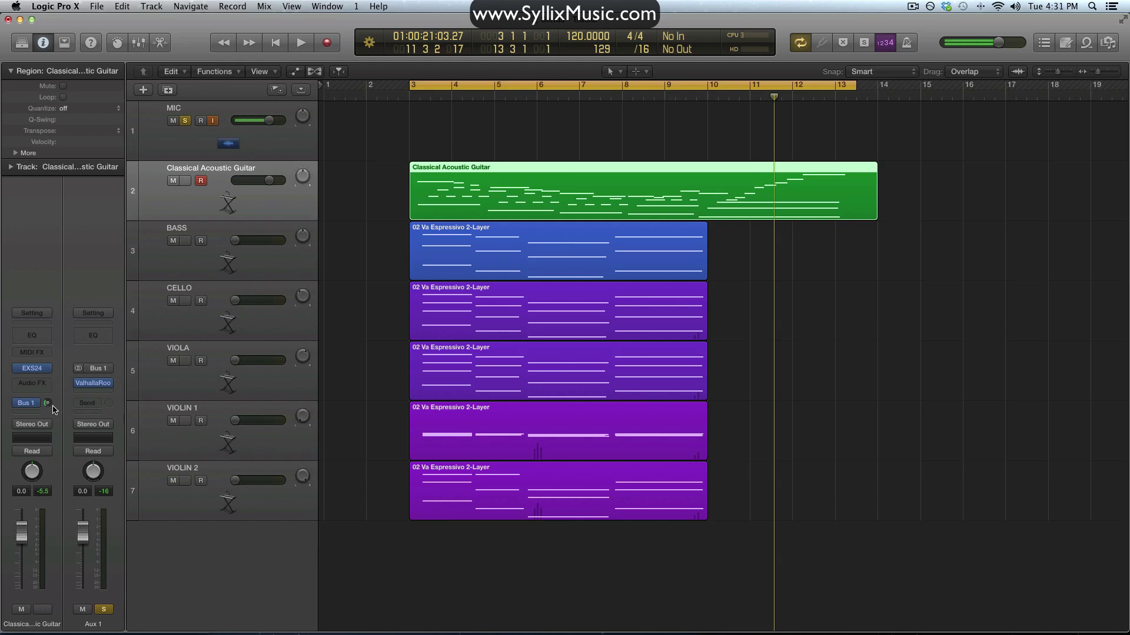
Remove the solo from Aux 1 and the MIC track, turn cycling off, and deselect the guitar region
mouse_move(48, 407)
left_click(101, 610)
left_click(185, 121)
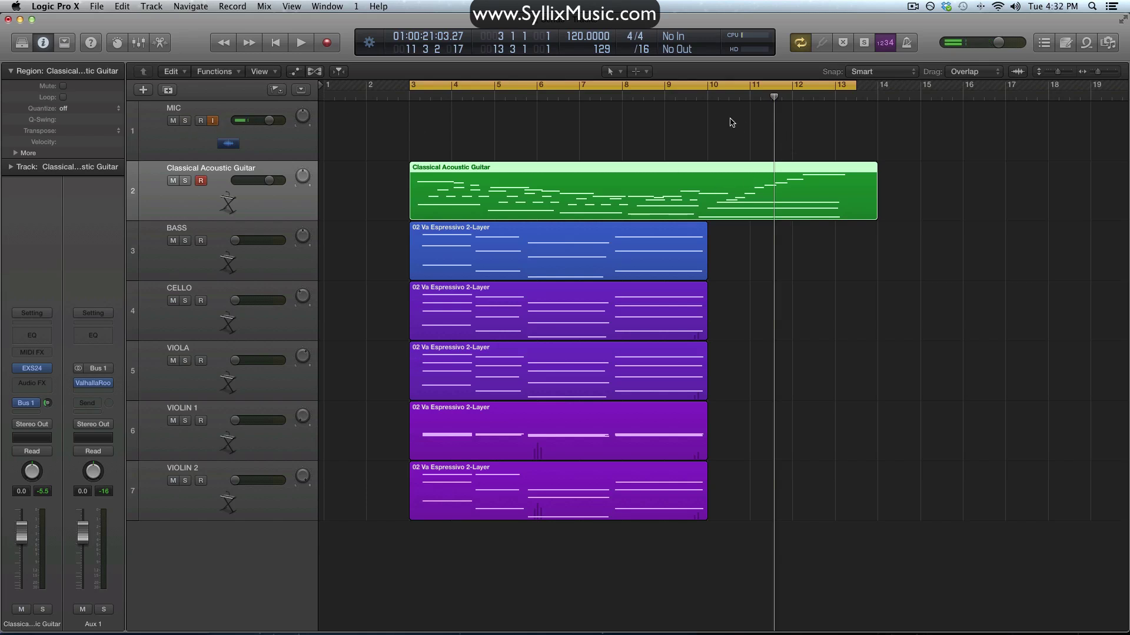
key("c")
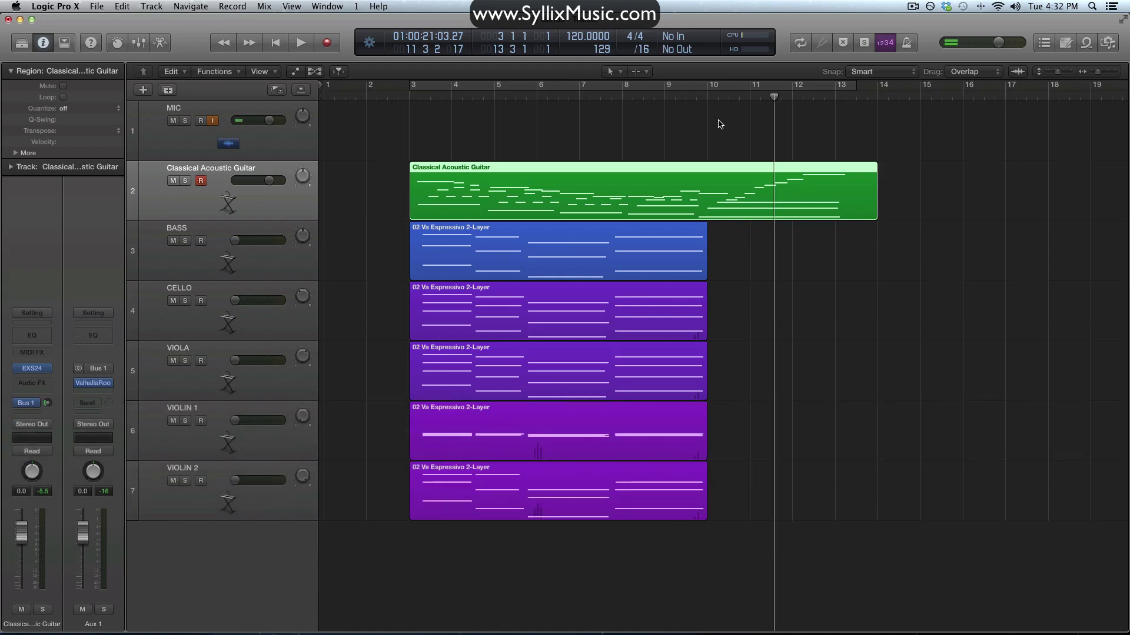
left_click(694, 127)
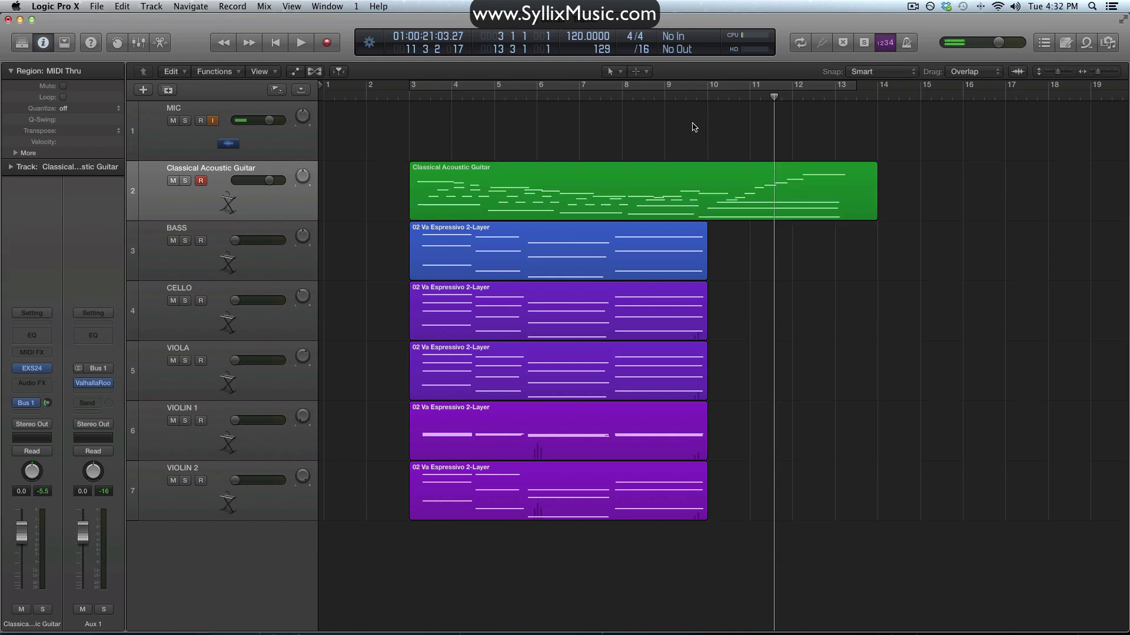